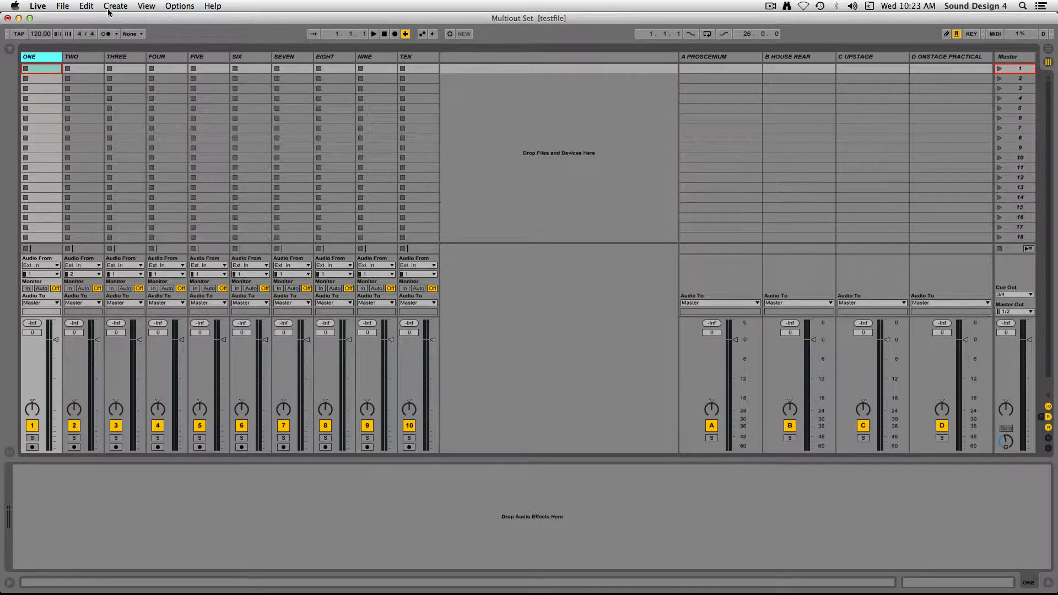
Step: Open the audio preferences and set the audio output device to PreSonus FireStudio (26 In, 26 Out)
left_click(41, 8)
left_click(62, 36)
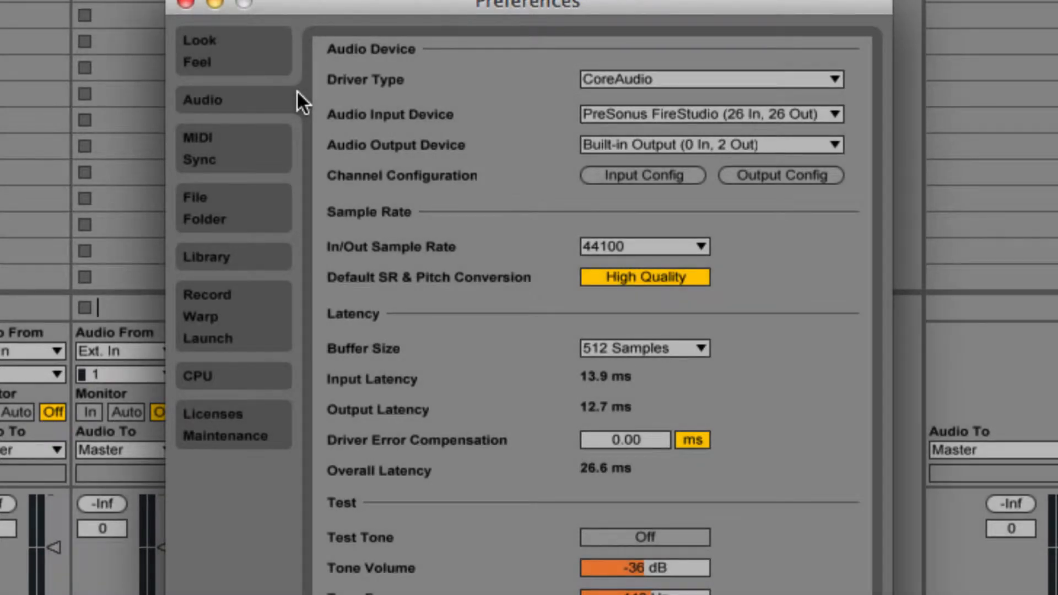
left_click(836, 145)
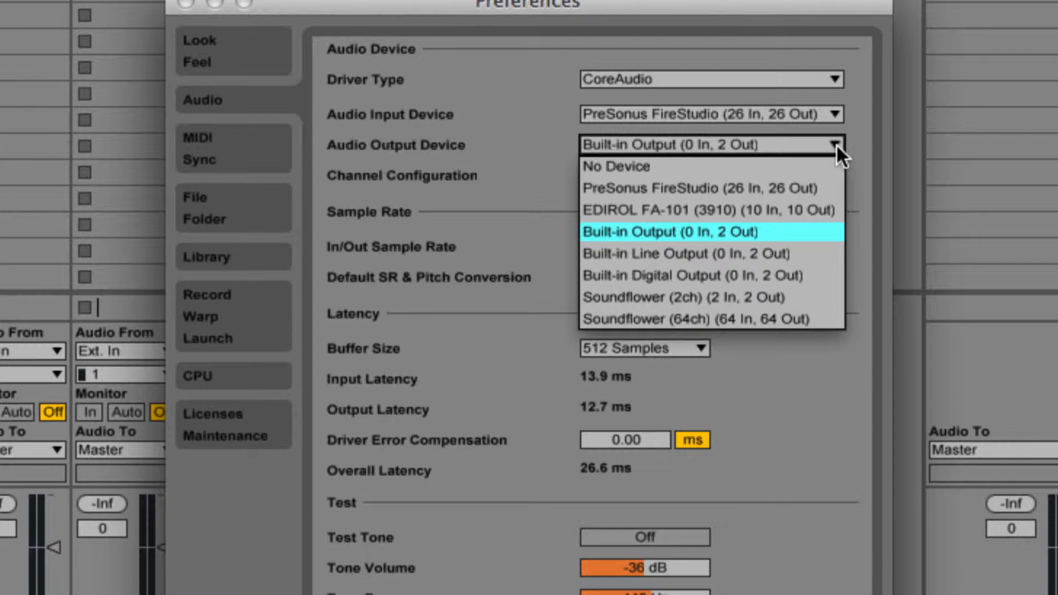
left_click(835, 188)
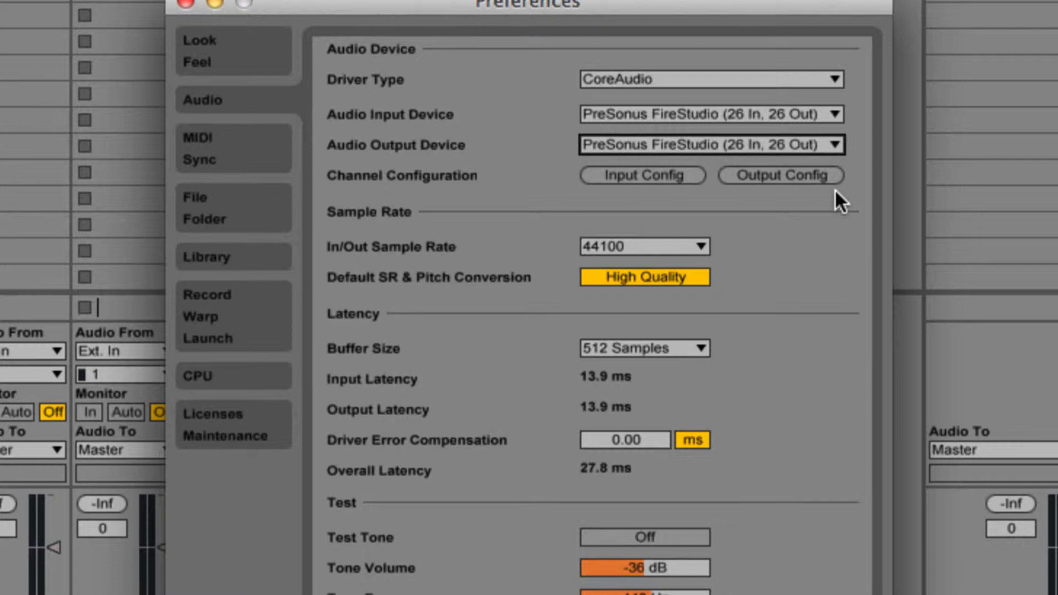
Step: Enable the mono and stereo hardware outputs for channels 1 through 8 in the output configuration, confirm, and close the preferences
left_click(823, 177)
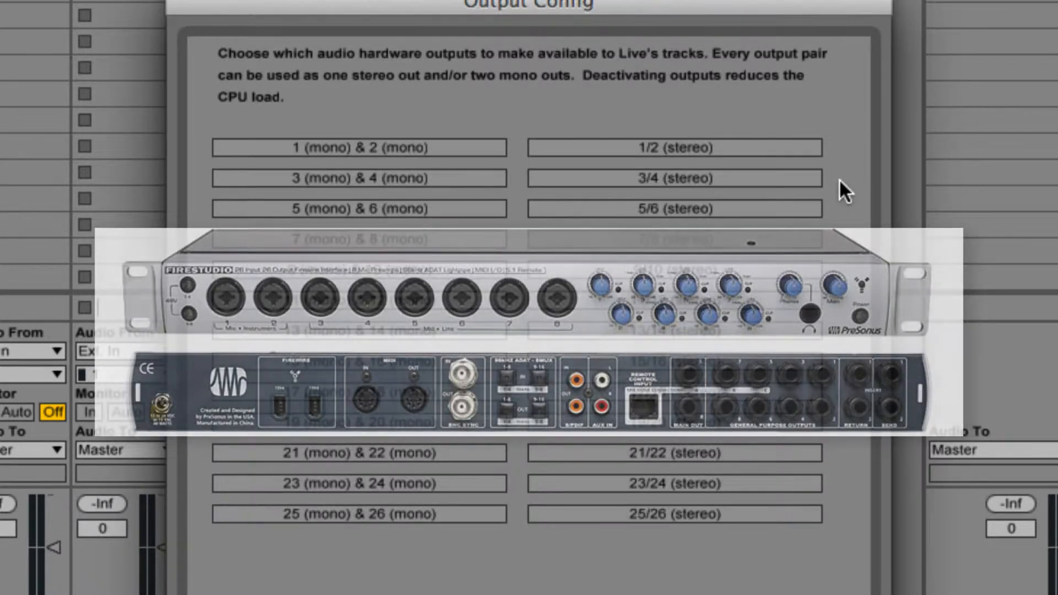
left_click(425, 147)
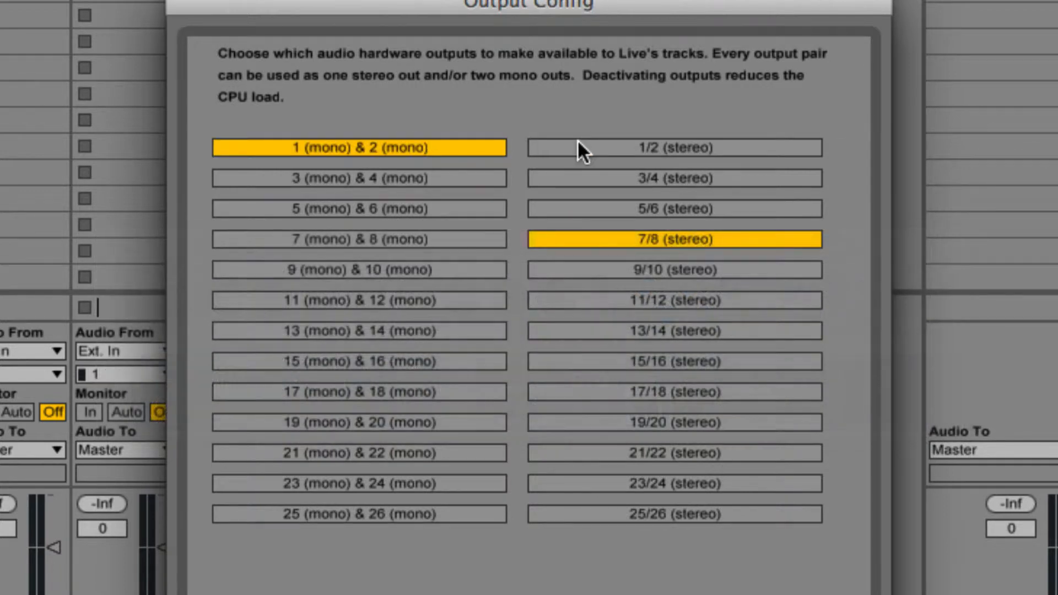
left_click(578, 147)
left_click(420, 178)
left_click(550, 184)
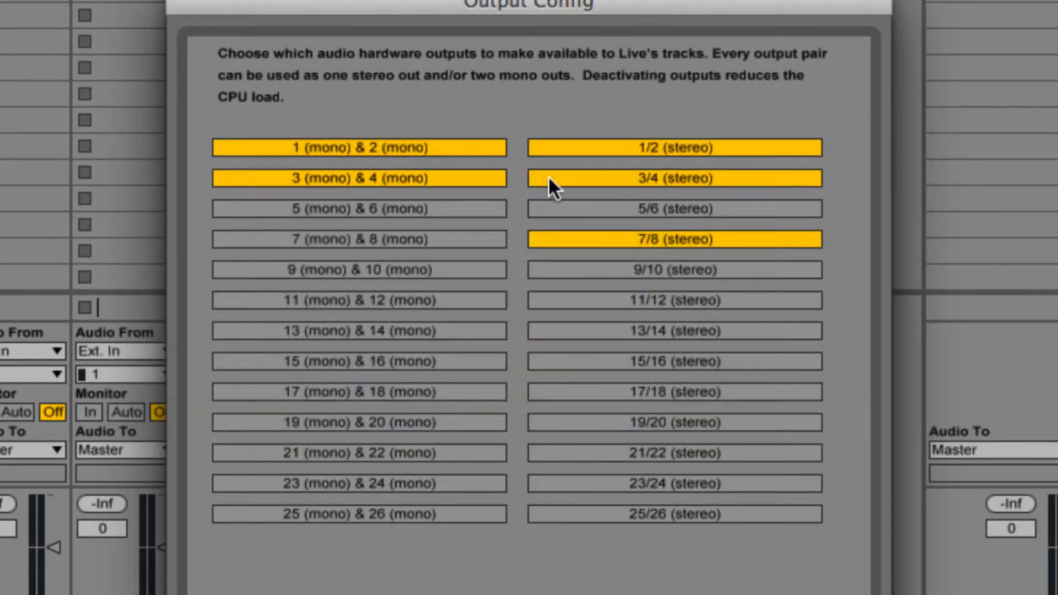
left_click(444, 210)
left_click(568, 209)
left_click(445, 239)
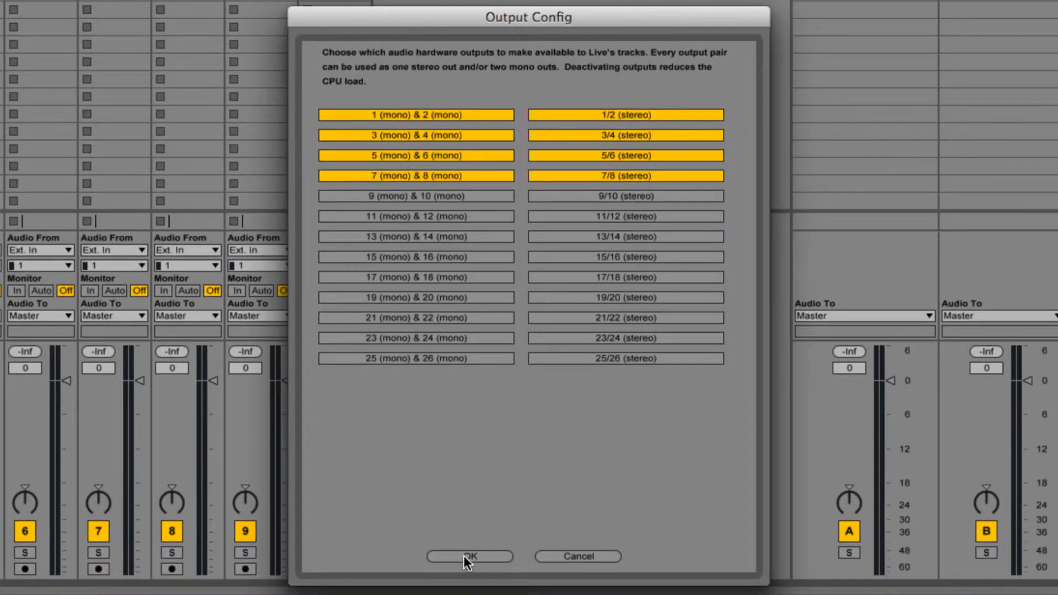
left_click(464, 556)
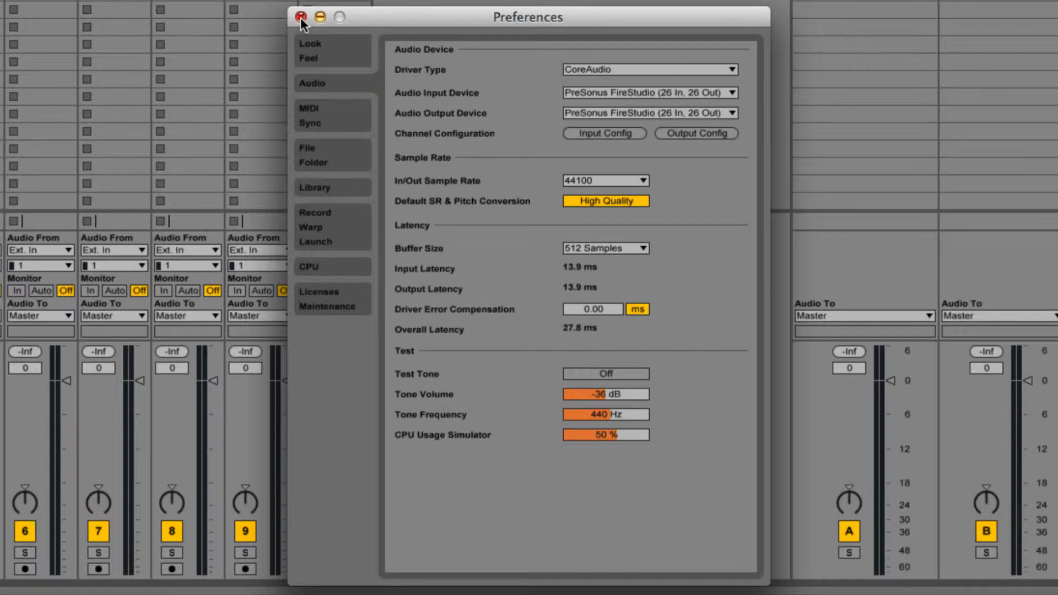
left_click(301, 17)
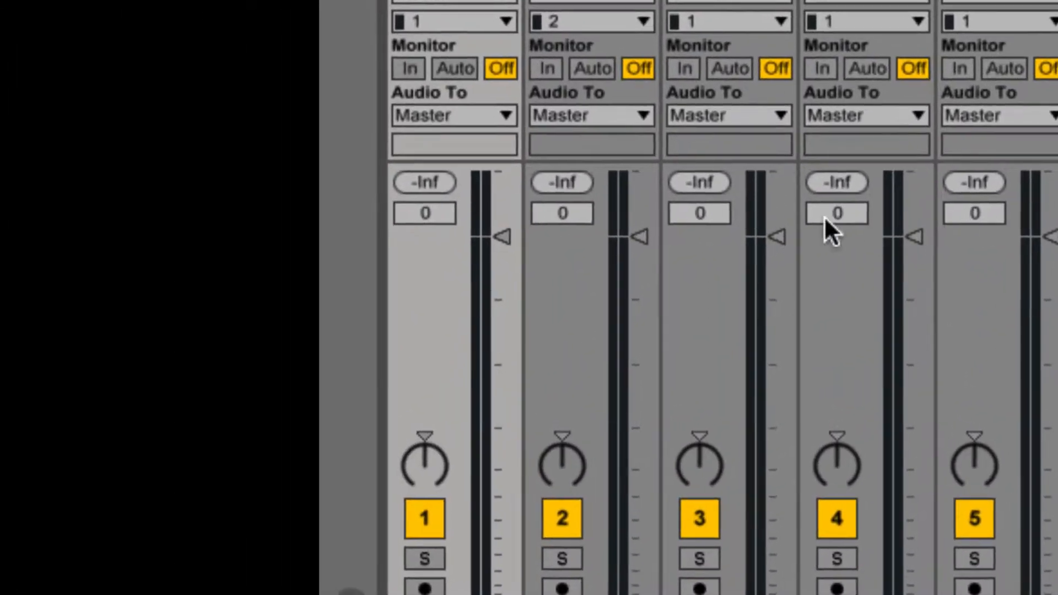
Step: Set the audio output of all ten tracks, ONE through TEN, to Sends Only
left_click(504, 117)
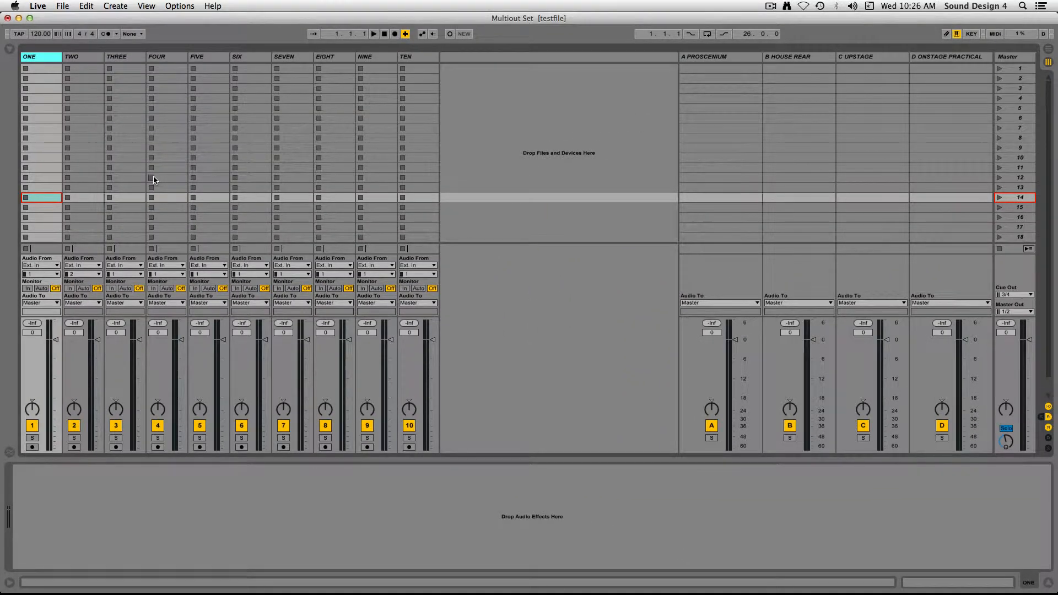
left_click(415, 58, "shift")
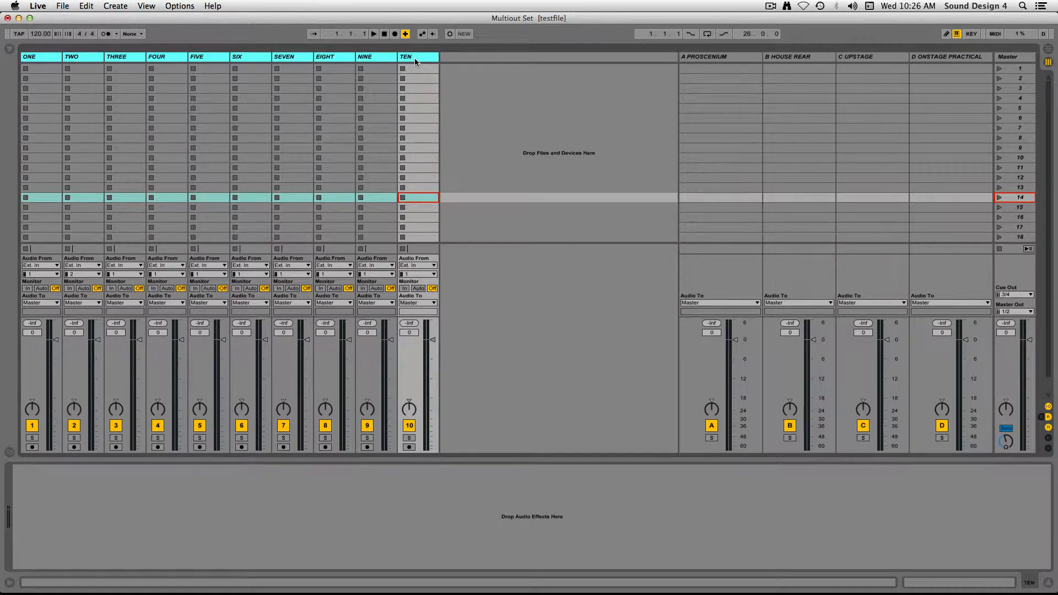
left_click(57, 305)
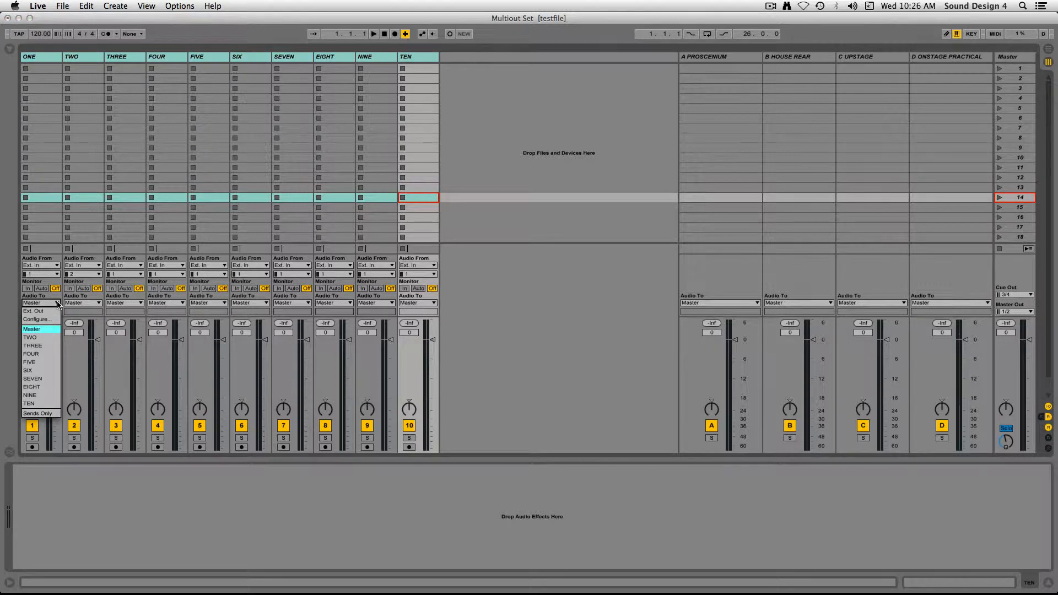
left_click(52, 414)
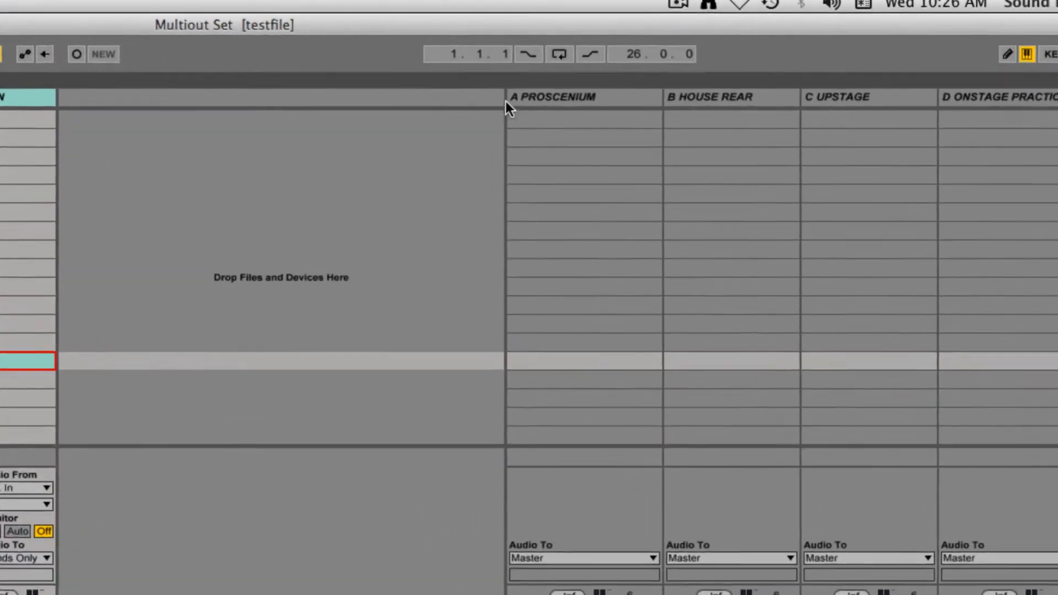
Step: Set the audio output of the return tracks A PROSCENIUM, B HOUSE REAR, C UPSTAGE and D ONSTAGE PRACTICAL to Ext. Out
left_click(614, 100)
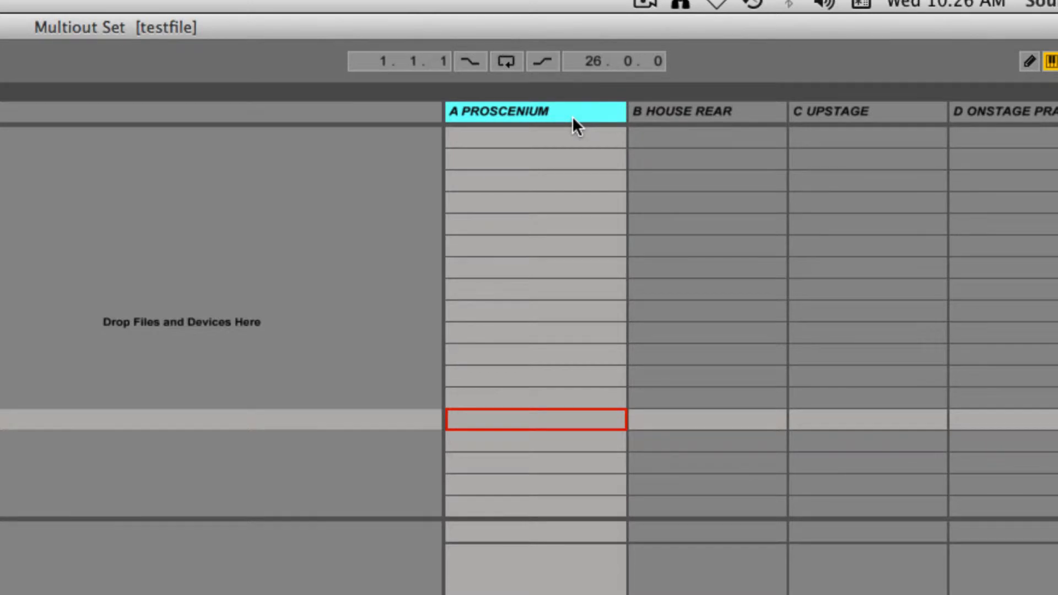
left_click(752, 110)
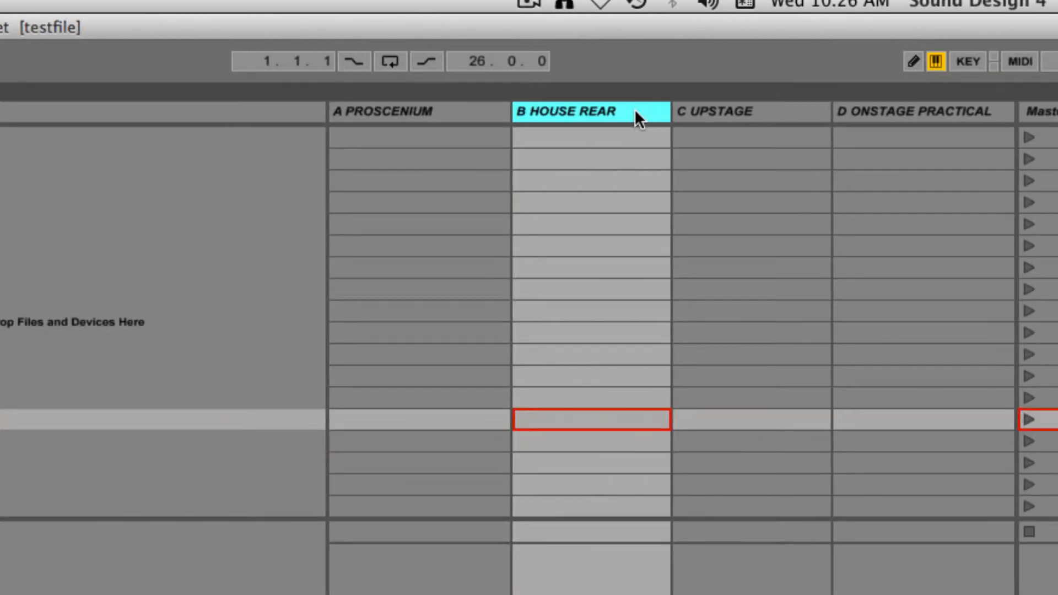
left_click(790, 113)
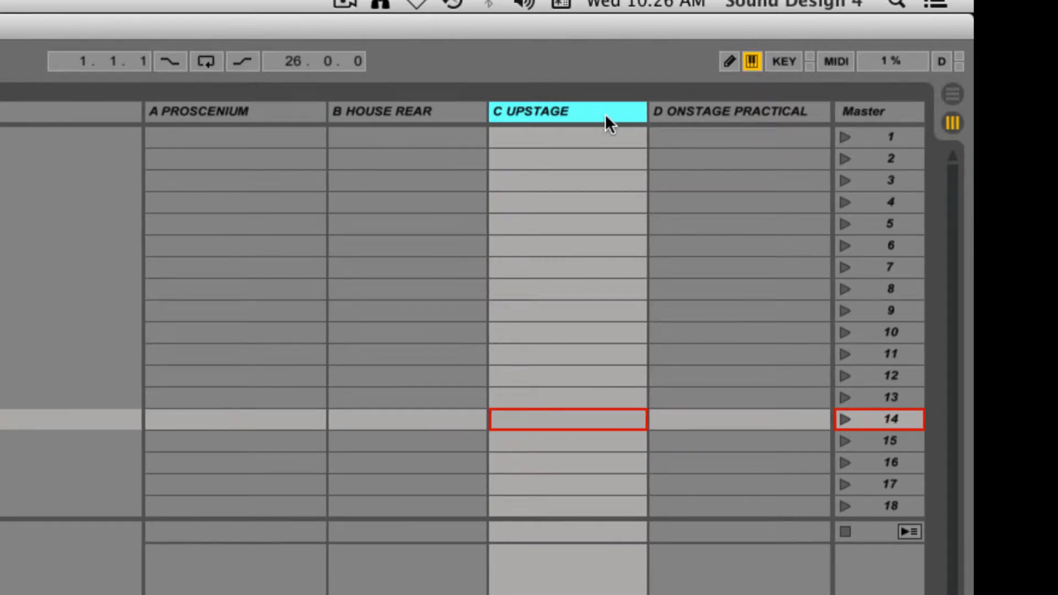
left_click(797, 112)
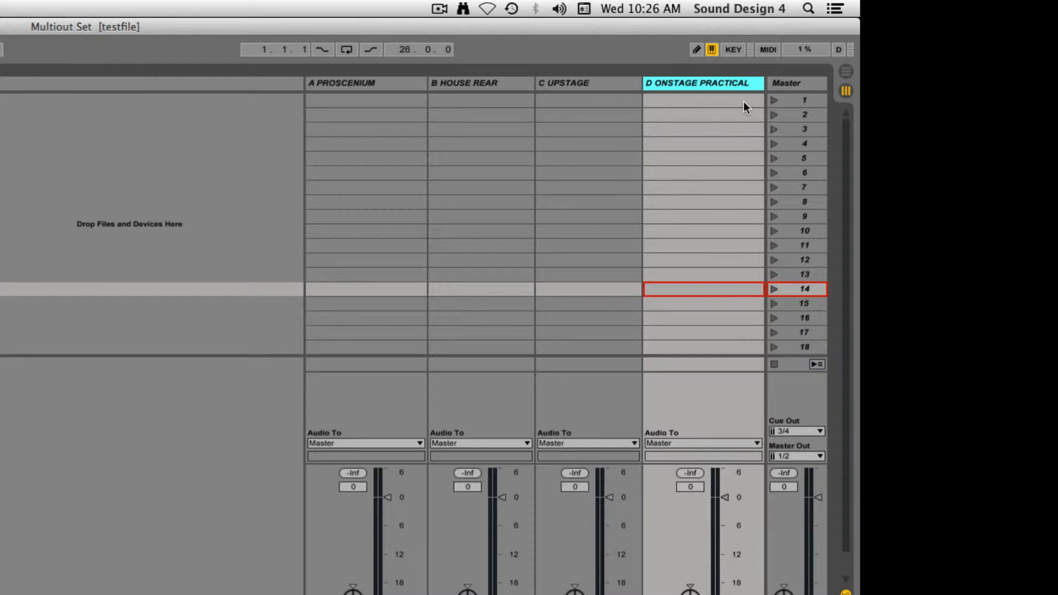
left_click(359, 83)
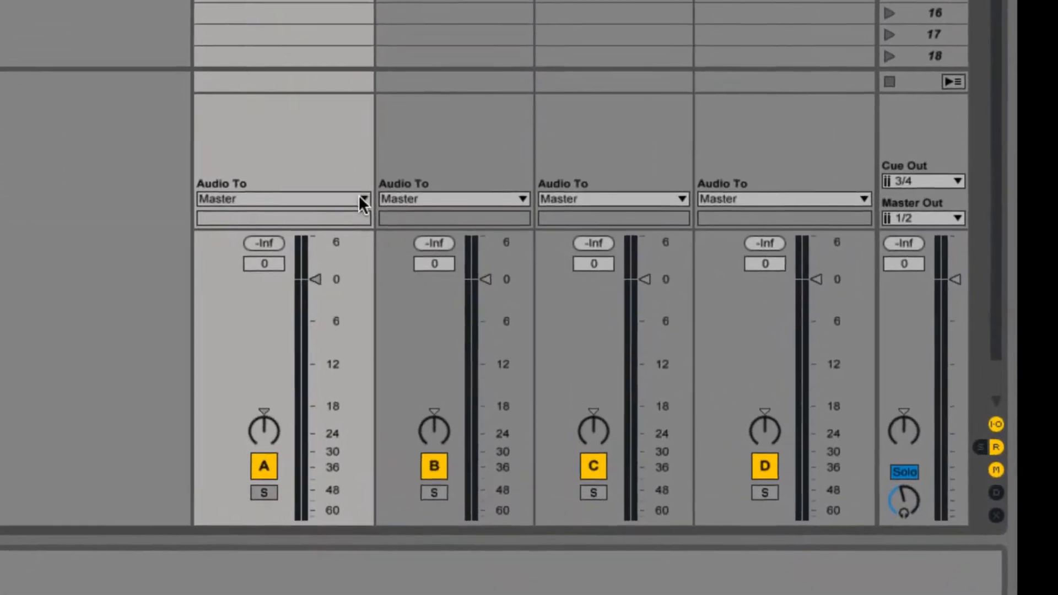
left_click(398, 349)
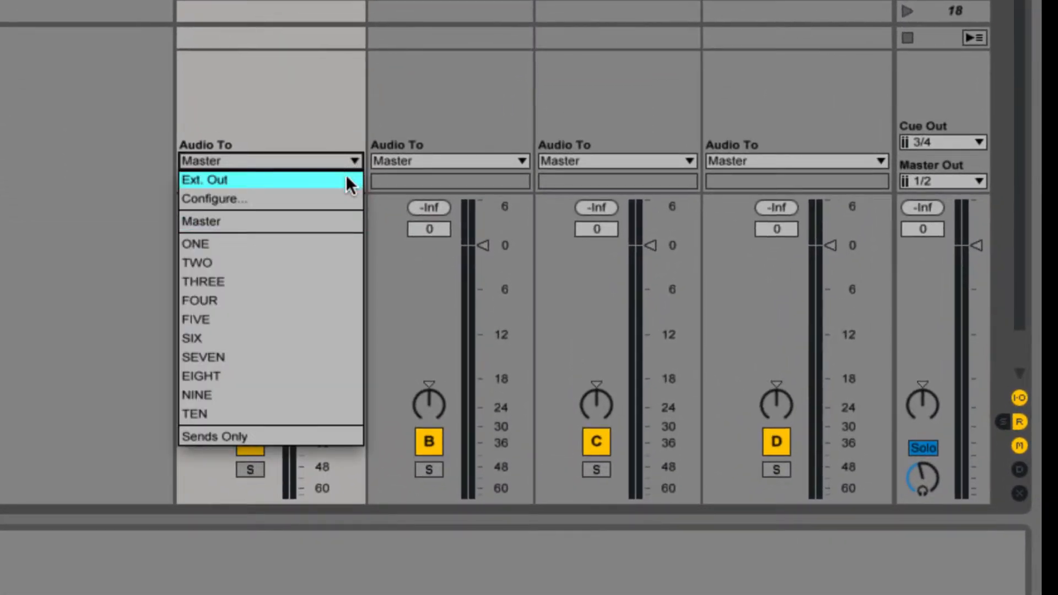
left_click(347, 180)
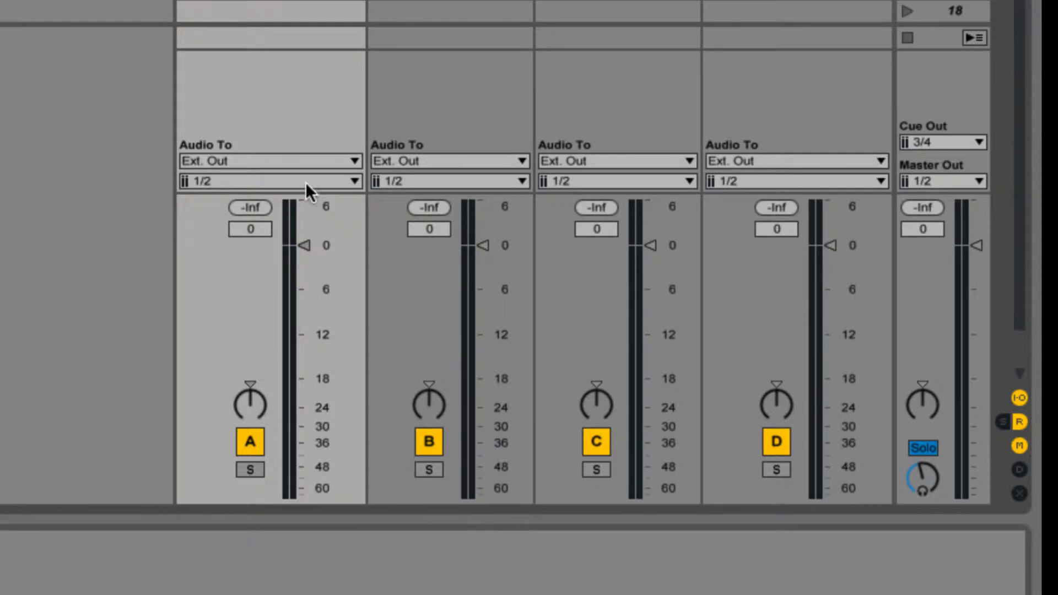
Step: Assign return A PROSCENIUM to output pair 1/2 and return B HOUSE REAR to output pair 3/4
left_click(331, 181)
left_click(354, 205)
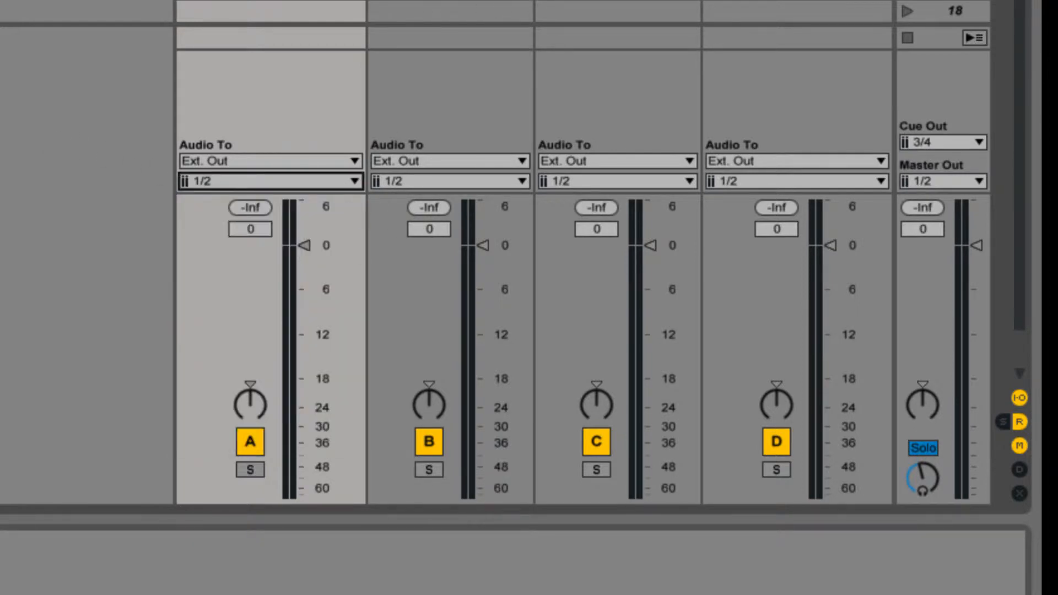
left_click(424, 308)
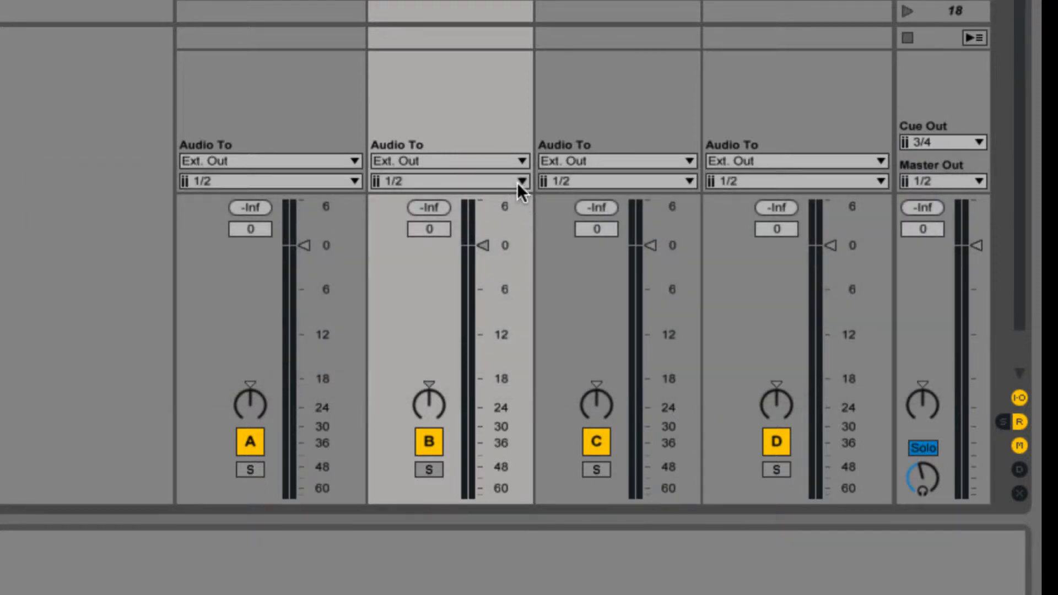
left_click(518, 182)
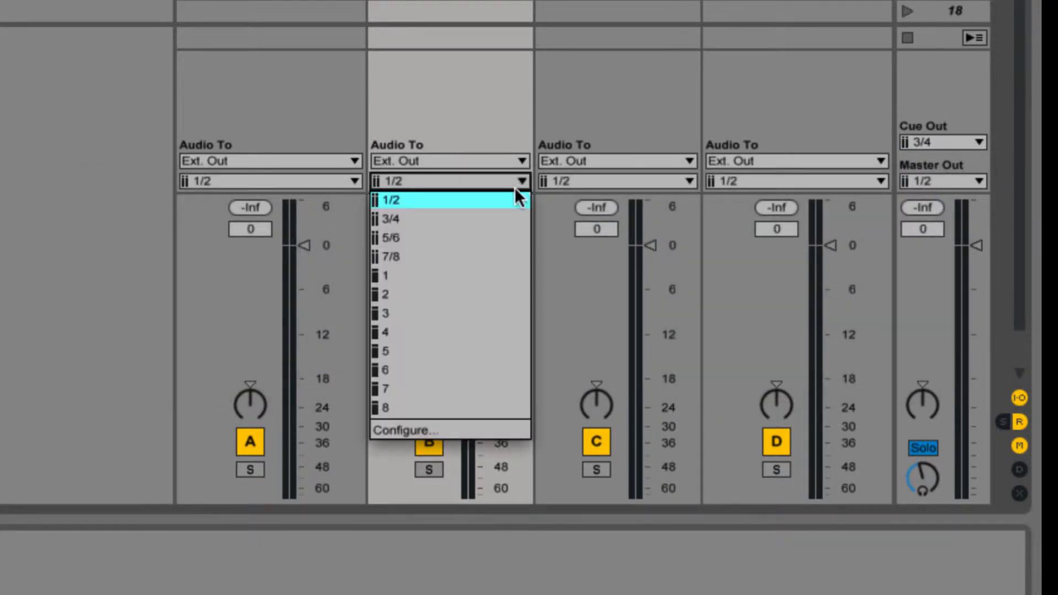
left_click(509, 218)
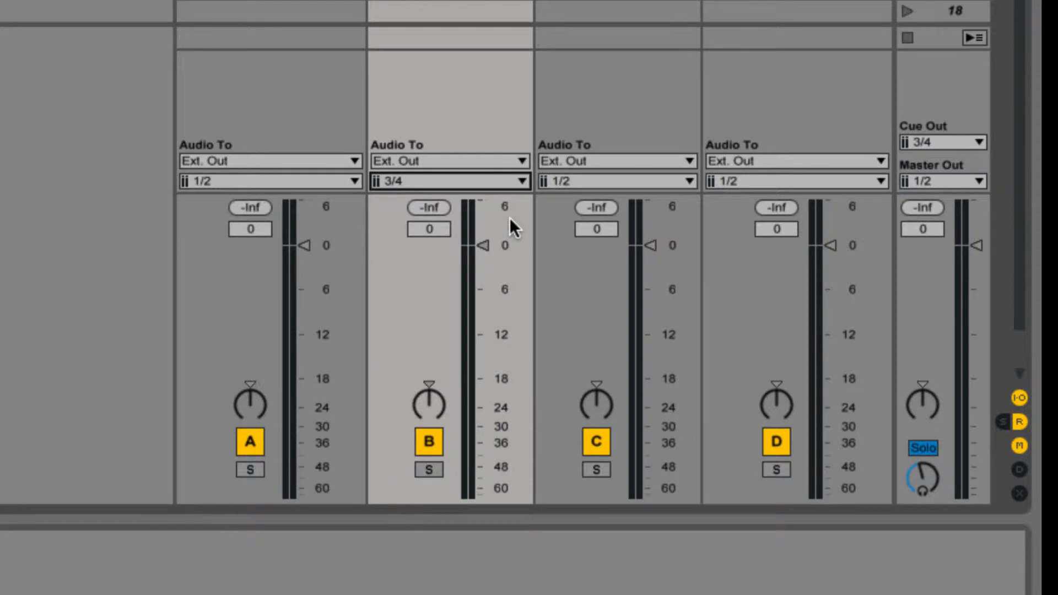
Step: Assign return C UPSTAGE to output pair 5/6 and return D ONSTAGE PRACTICAL to mono output 7
left_click(619, 140)
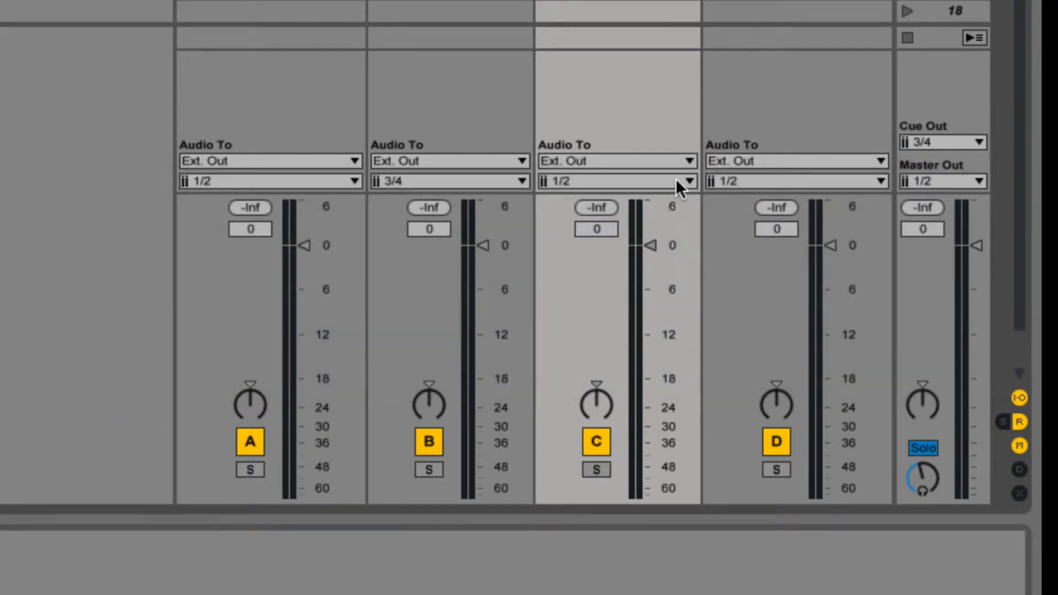
left_click(677, 182)
left_click(667, 239)
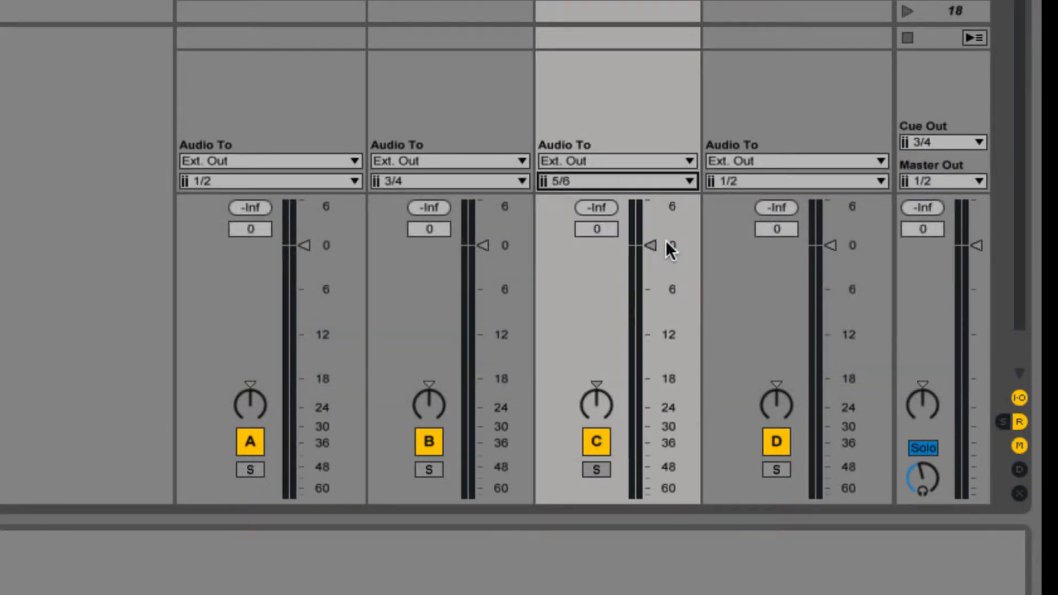
left_click(794, 7)
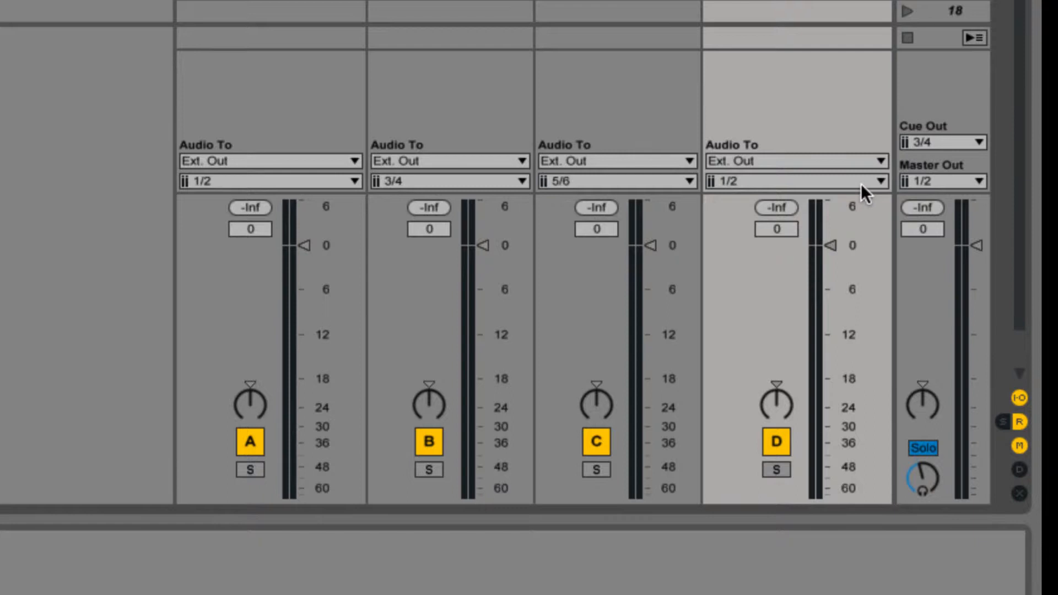
left_click(861, 187)
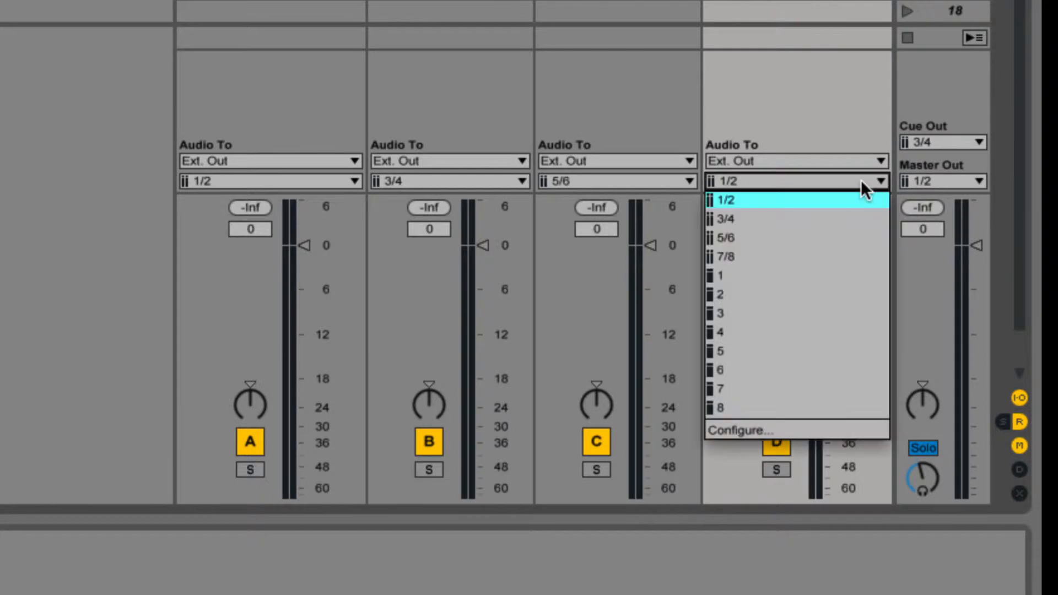
left_click(852, 389)
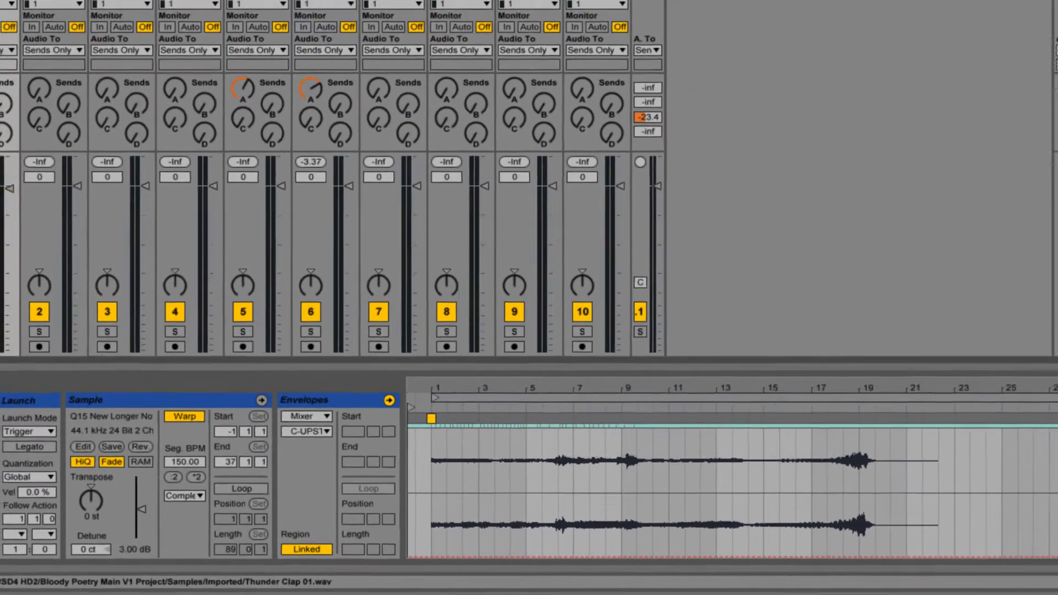
Step: Open the Thunder Clap 01 clip on track 4 and display its Clip volume envelope
left_click(179, 87)
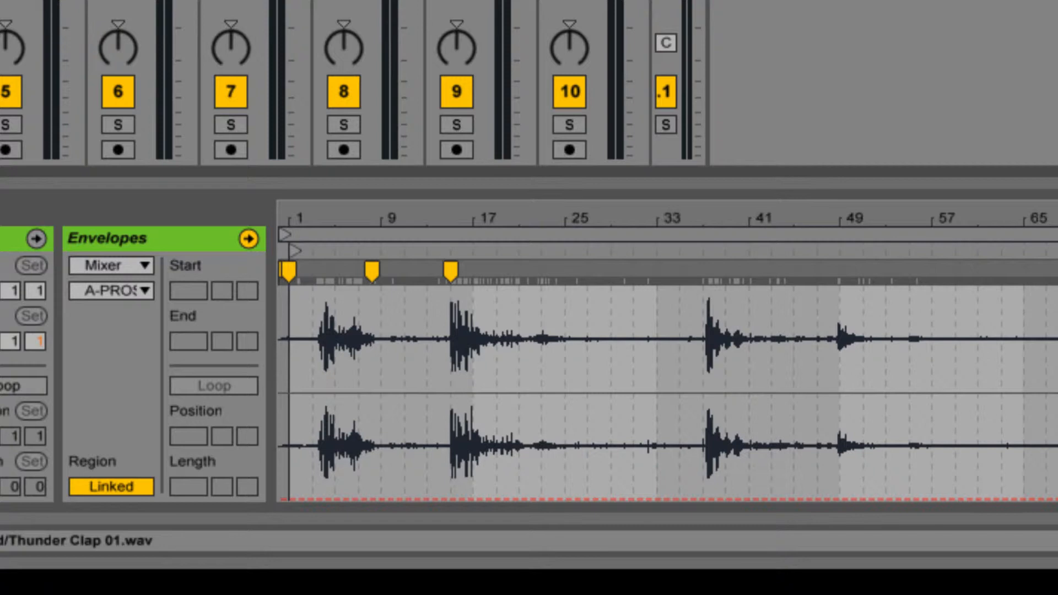
left_click(117, 267)
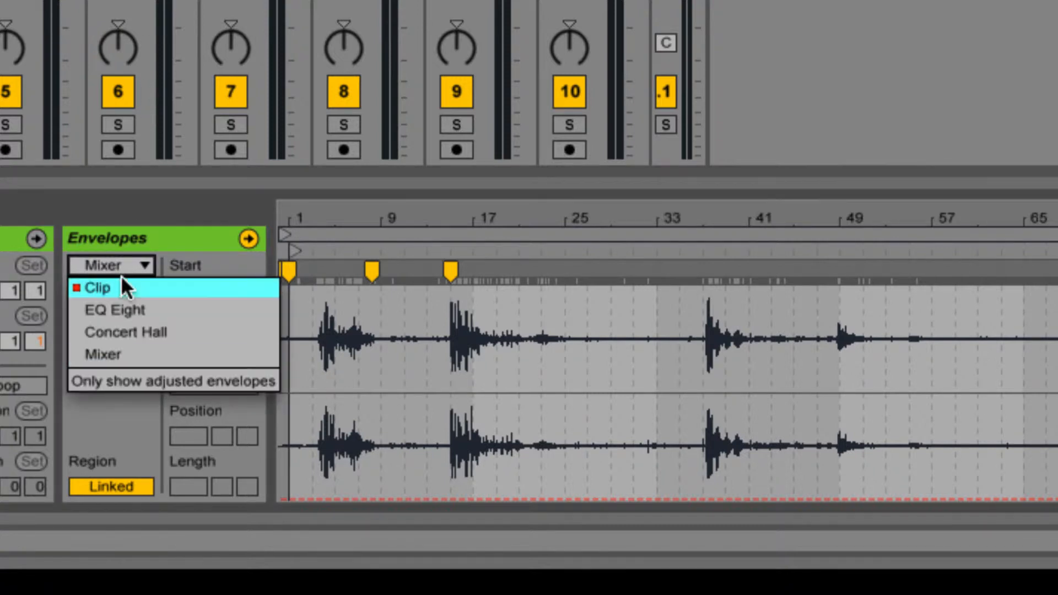
left_click(121, 285)
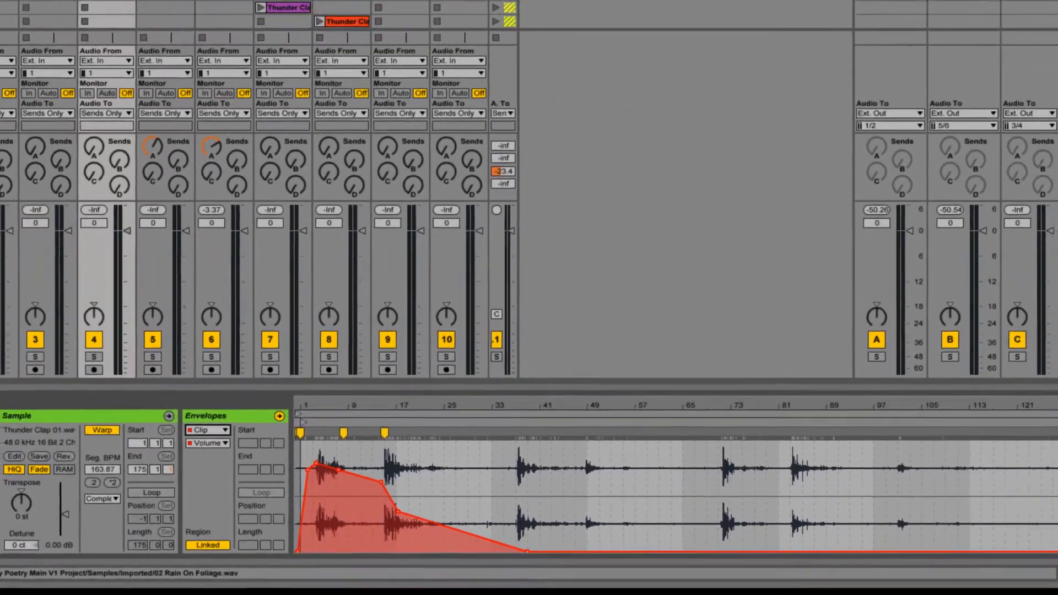
Step: Open the 02 Rain On Foliage clip on track 5, play it from within its waveform, and show the track's effect devices
left_click(200, 44)
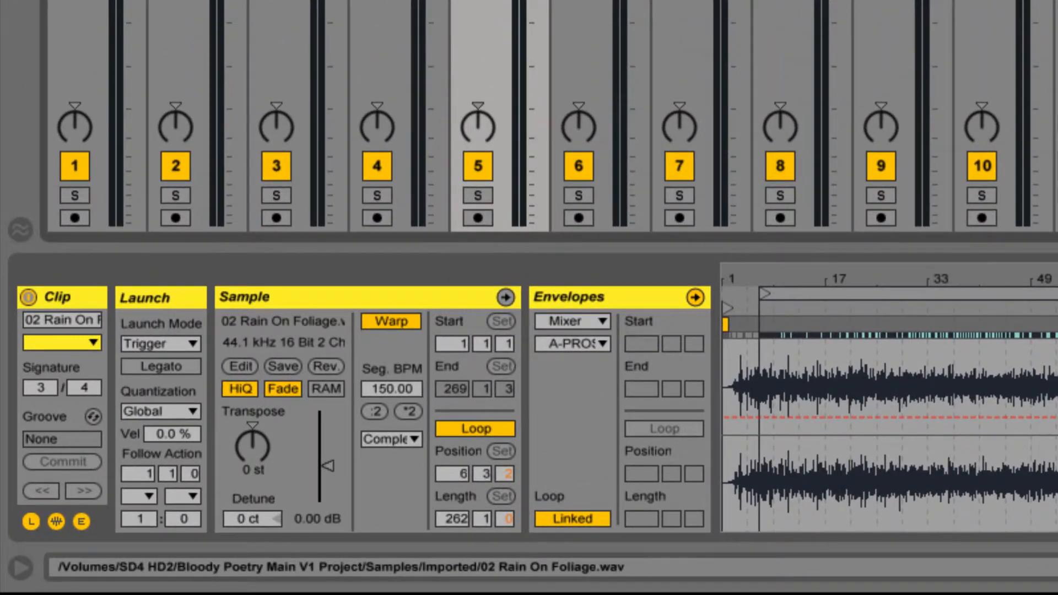
left_click(796, 318)
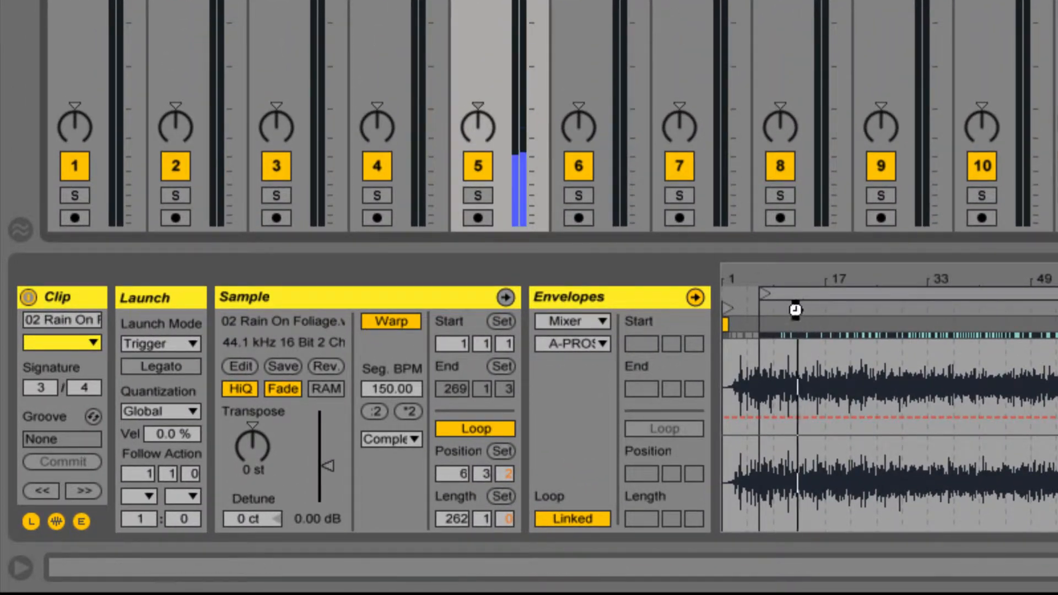
key("shift+Tab")
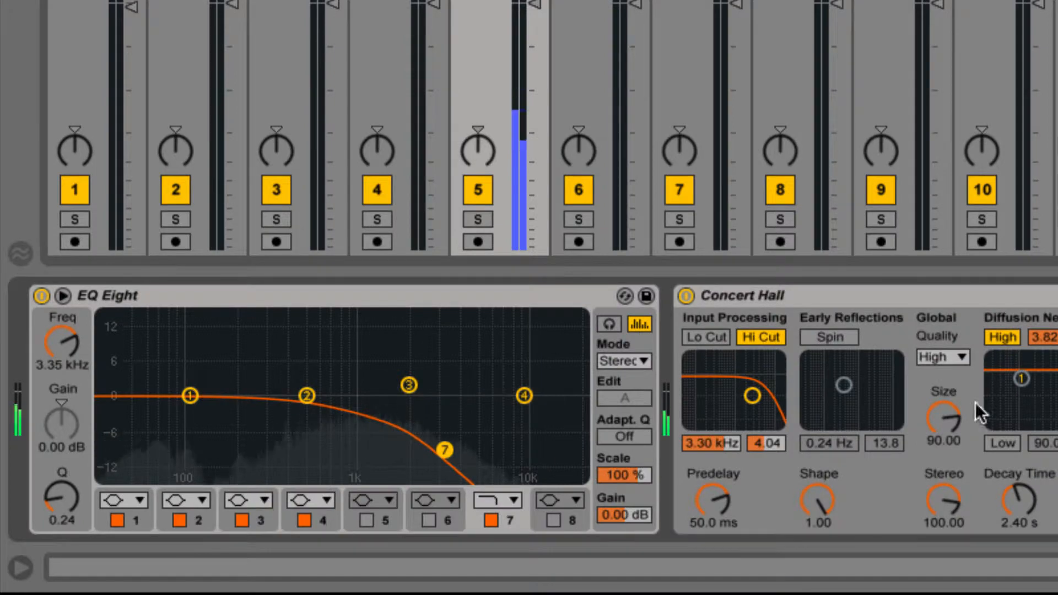
Step: Bypass and re-enable EQ Eight on track 5 while the rain clip plays to compare the sound with and without it
left_click(41, 296)
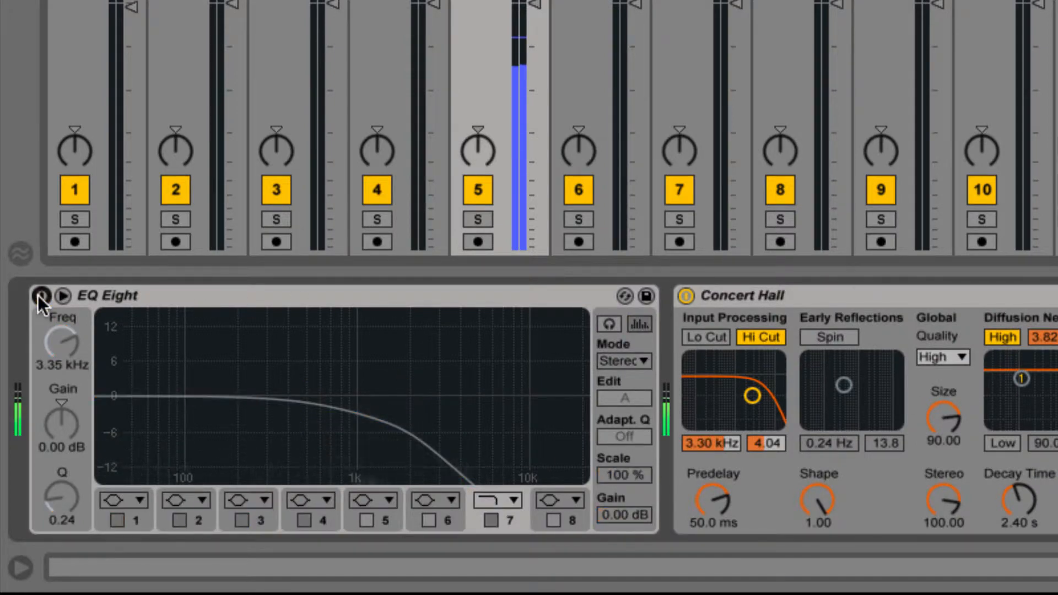
left_click(41, 296)
left_click(41, 296)
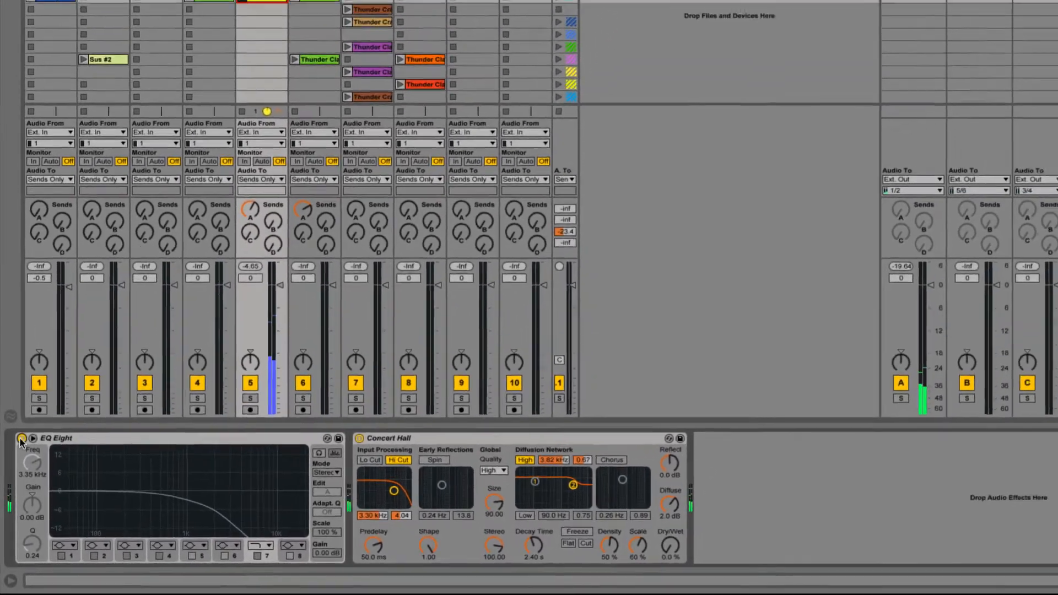
left_click(28, 384)
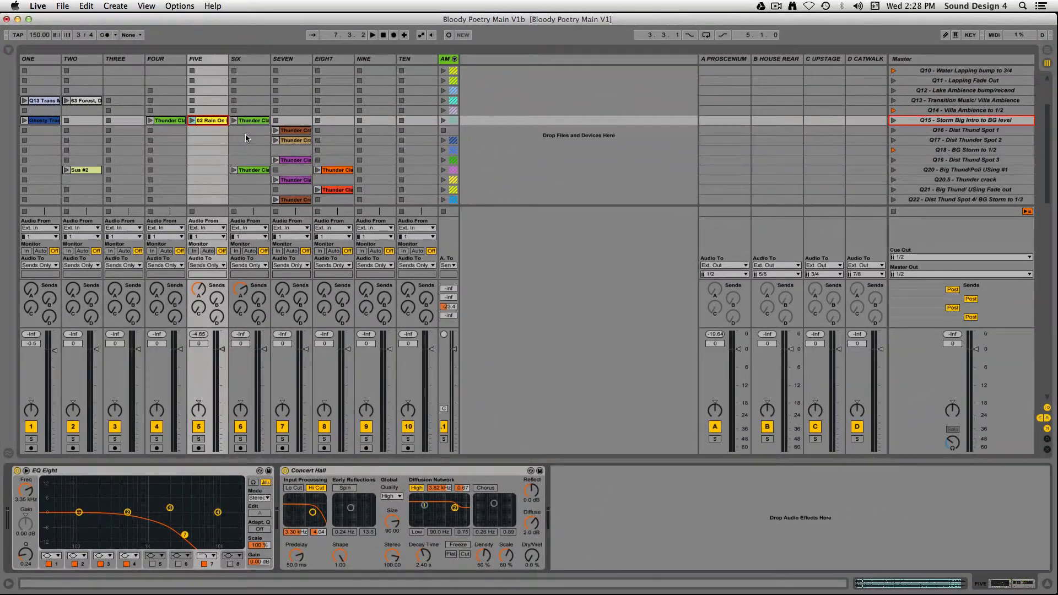
Step: Open the Thunder Clap 01 clip on track 6, display its Clip volume envelope, and return to the track's effect devices
left_click(255, 122)
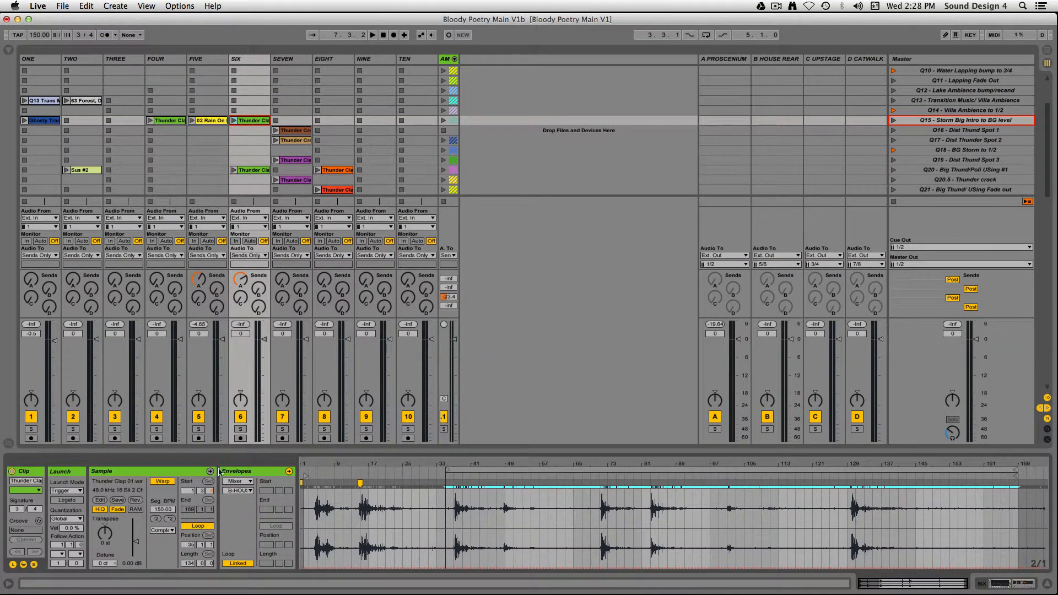
left_click(238, 482)
left_click(237, 489)
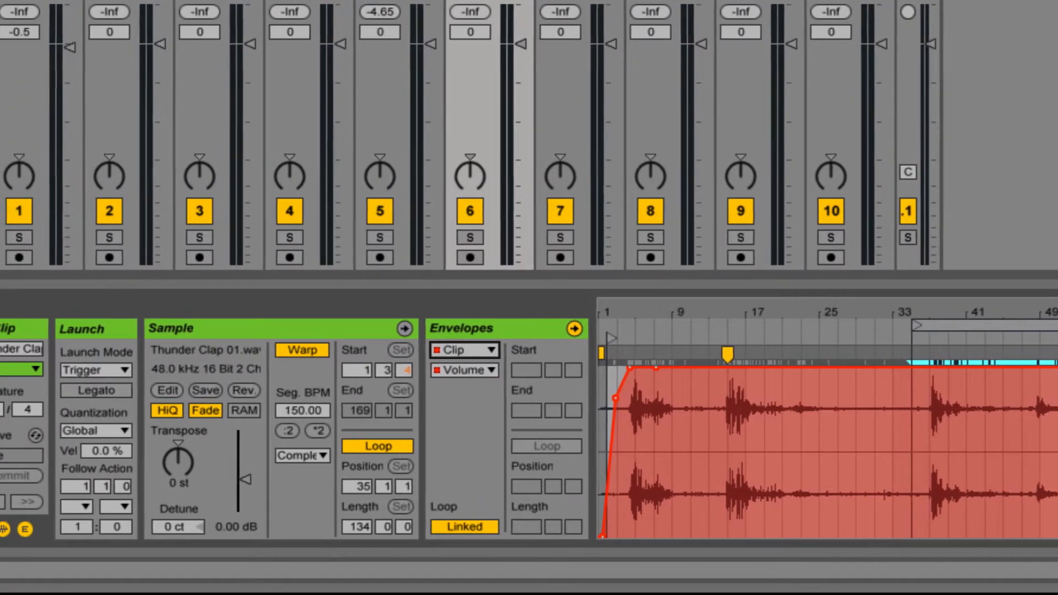
key("shift+Tab")
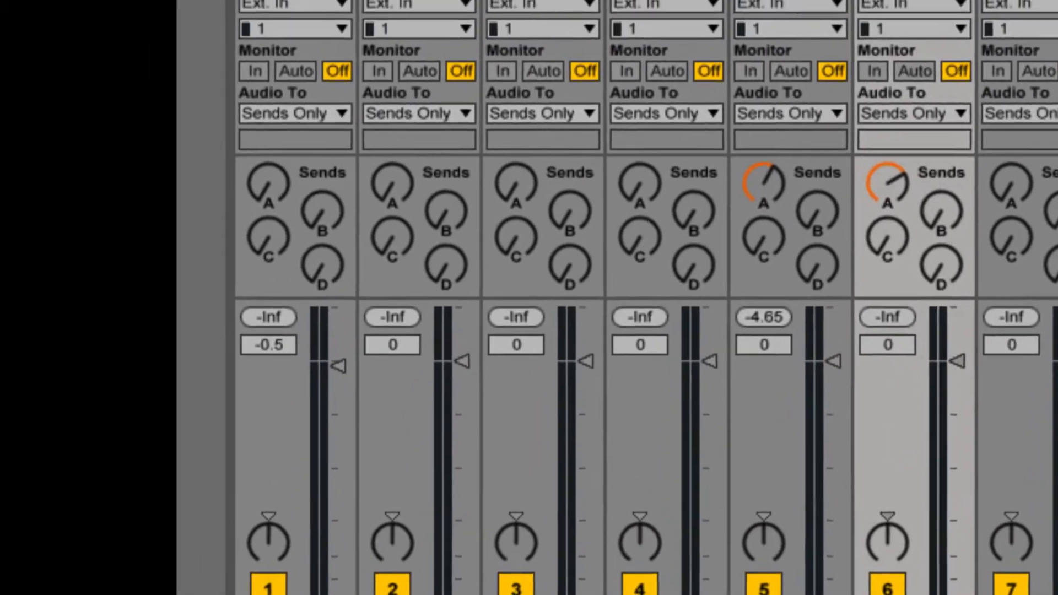
Step: Narrow tracks ONE through TEN until their send knobs are replaced by numeric value fields
left_click(275, 1)
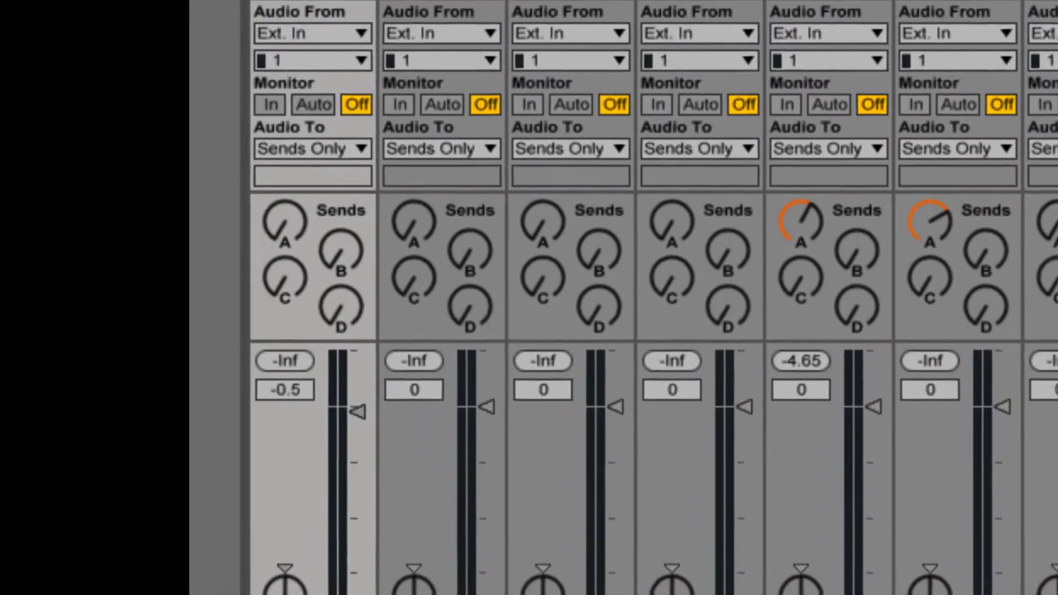
left_click_drag(335, 1, 304, 1)
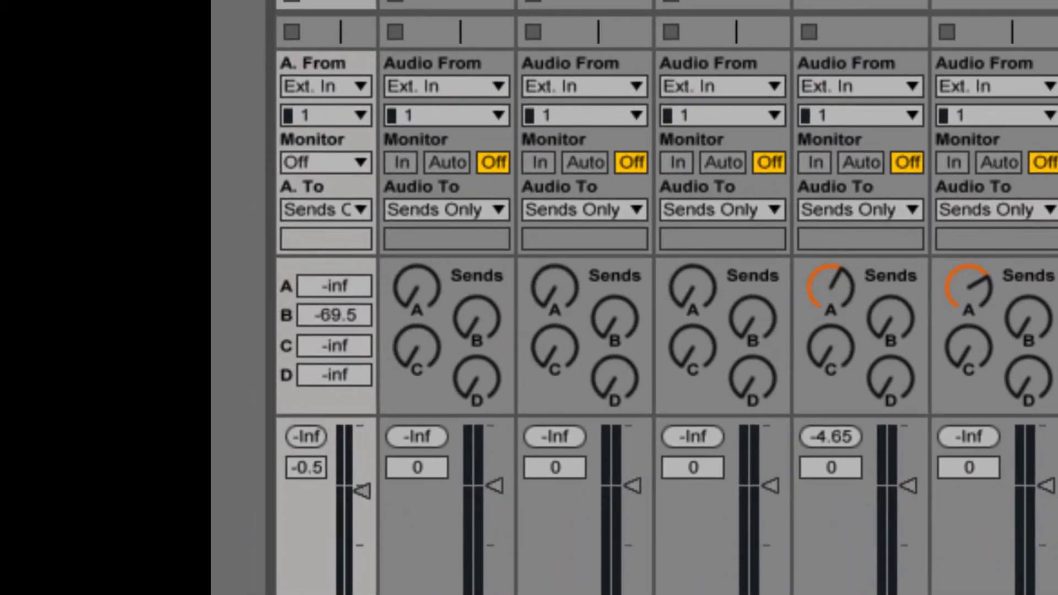
left_click_drag(515, 1, 480, 1)
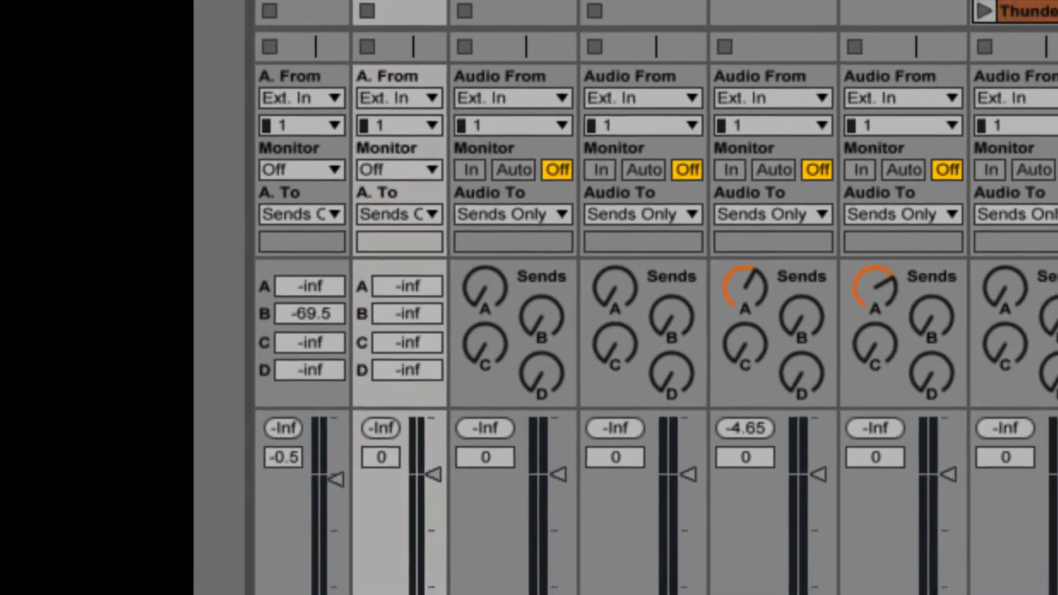
left_click_drag(619, 1, 584, 1)
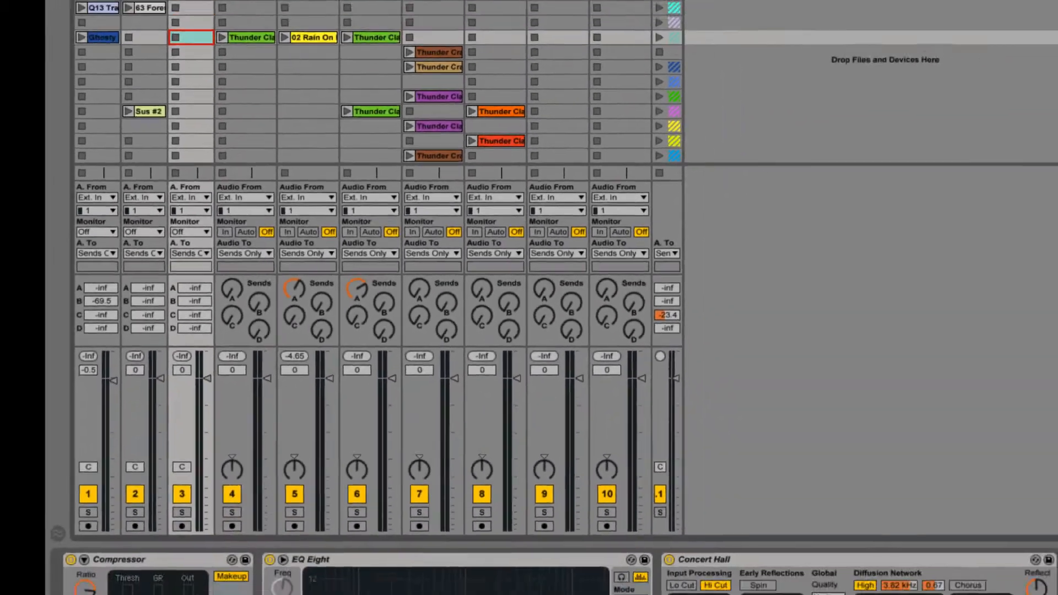
mouse_move(175, 45)
left_mouse_down()
mouse_move(162, 46)
mouse_move(175, 58)
left_mouse_up()
left_click(184, 59)
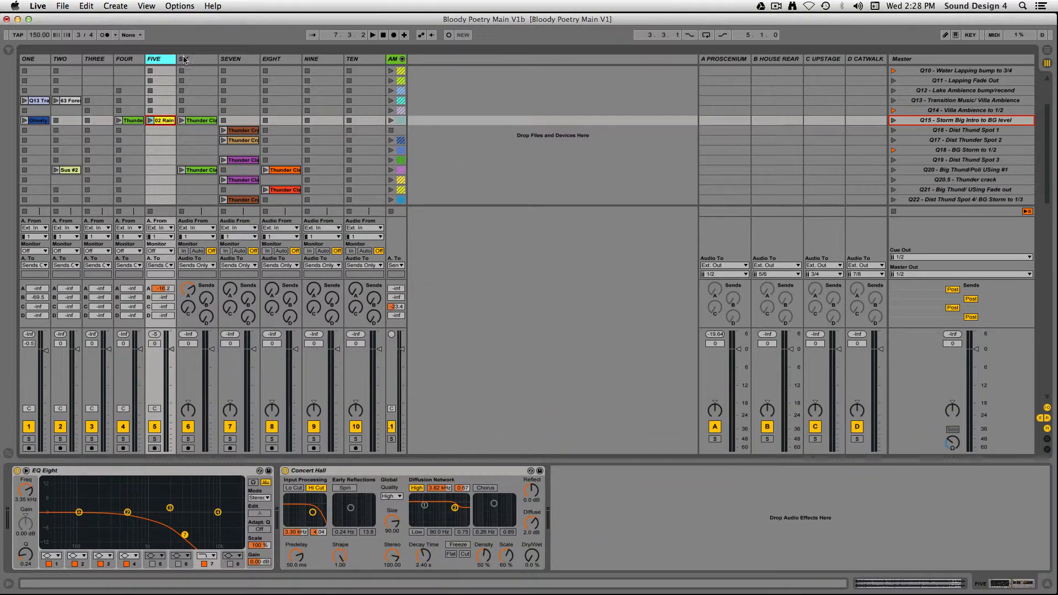
left_click(220, 58)
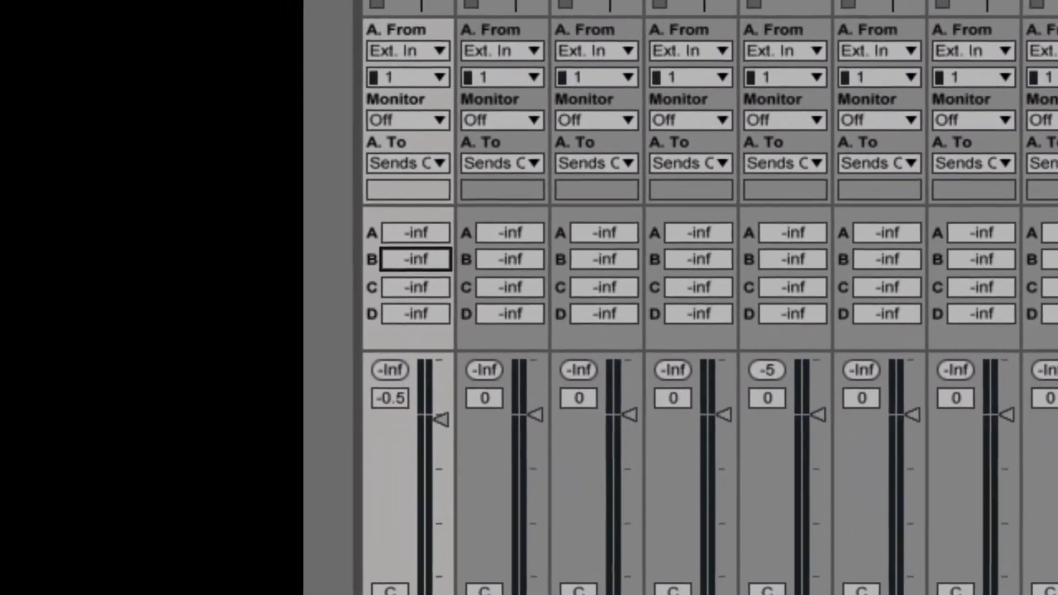
Step: Set track 1's sends A, B and C to 0 dB and track 4's send A to -9.4 dB
left_click_drag(429, 233, 451, 262)
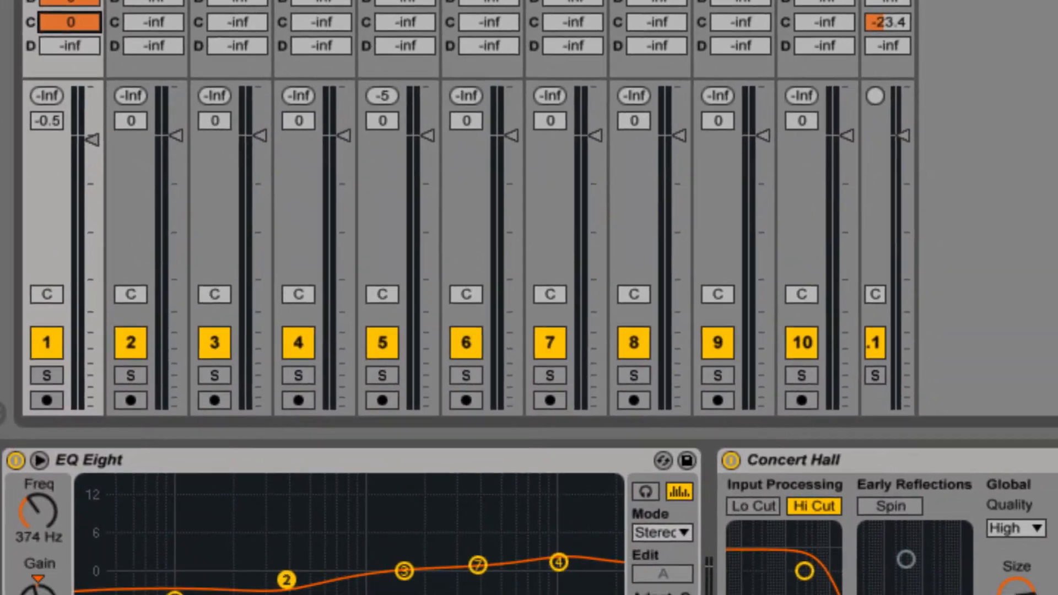
double_click(253, 2)
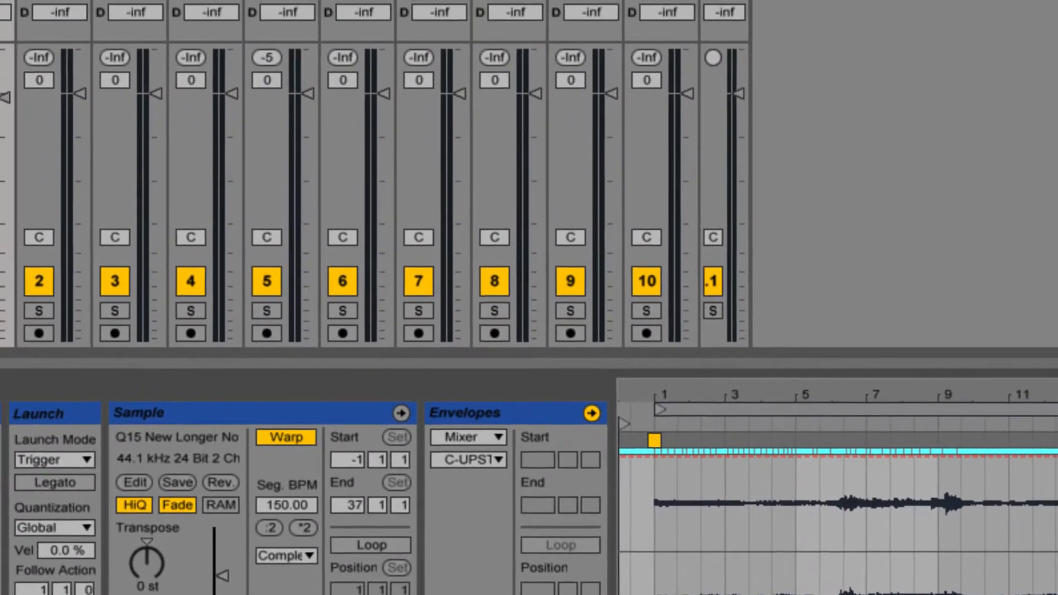
left_click(272, 11)
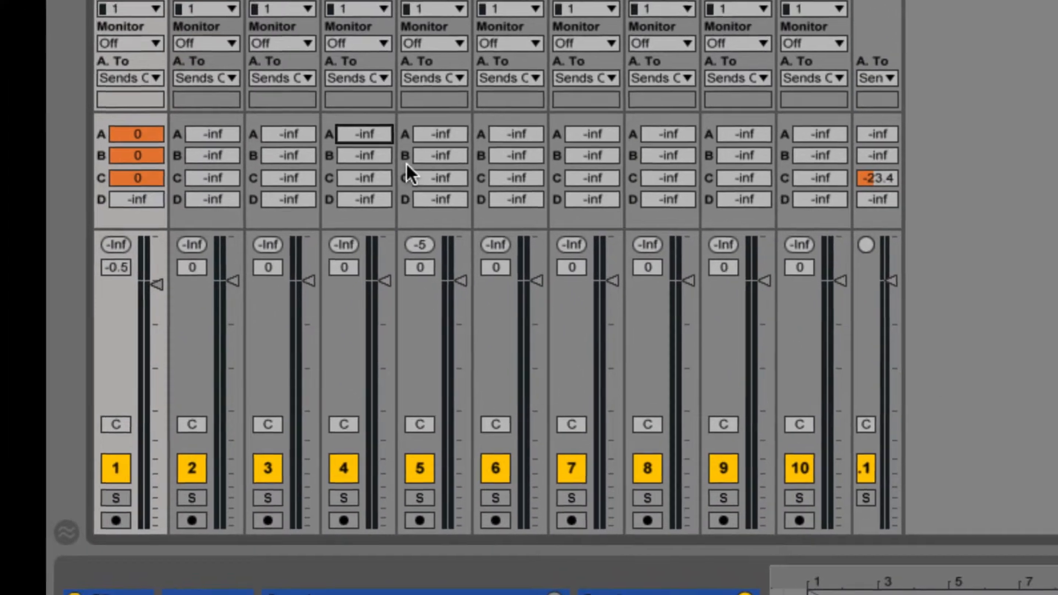
type("-9.4")
key("Return")
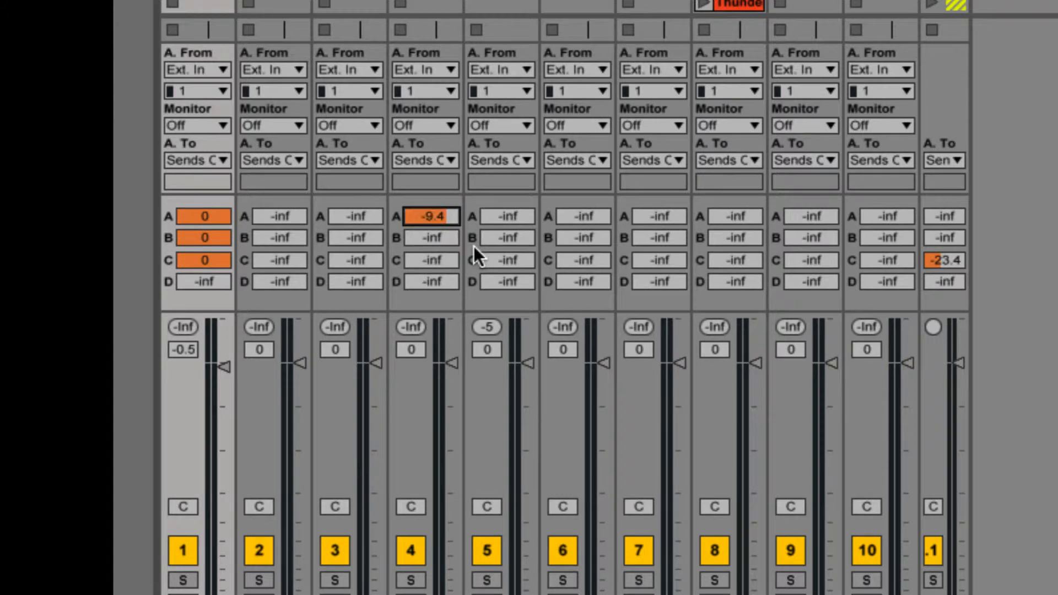
Step: Set track 5's send D to -25 dB
left_click(520, 280)
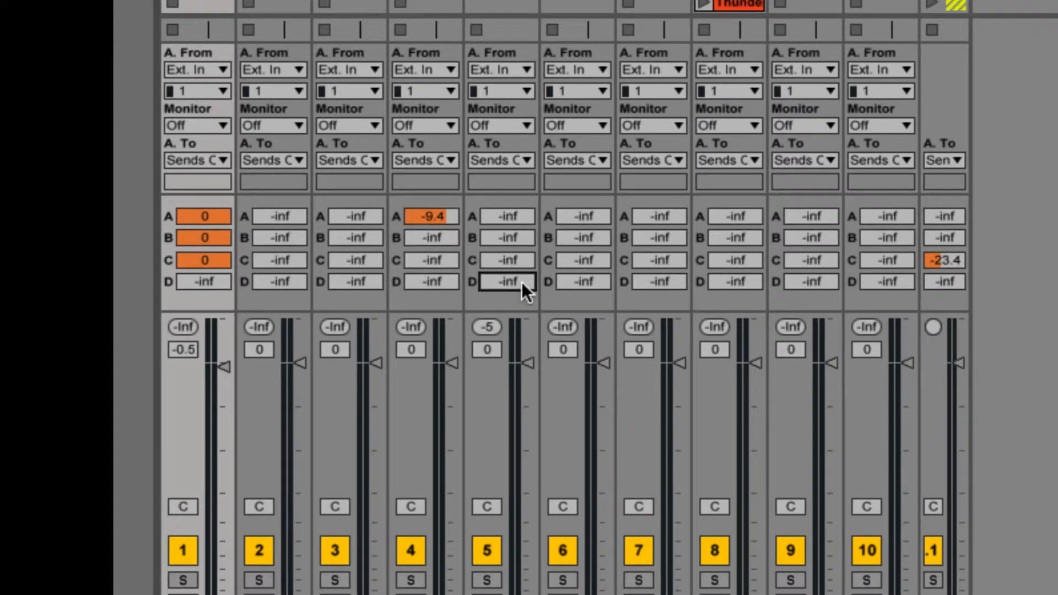
type("-25")
key("Return")
Step: Set track 6's send A to -51 dB and its send B to -47 dB
left_click(592, 215)
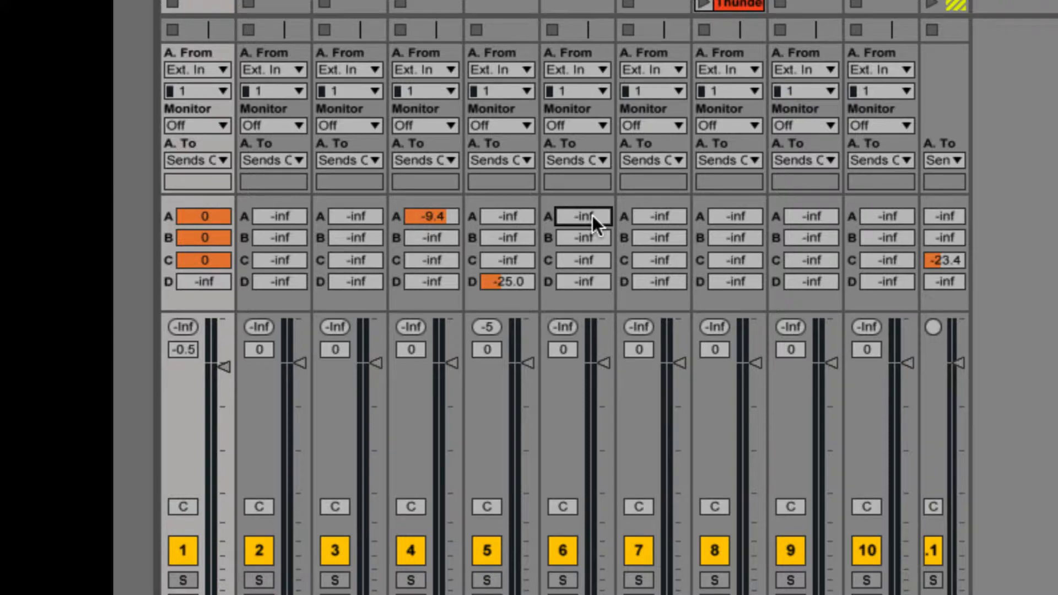
type("-51")
key("Return")
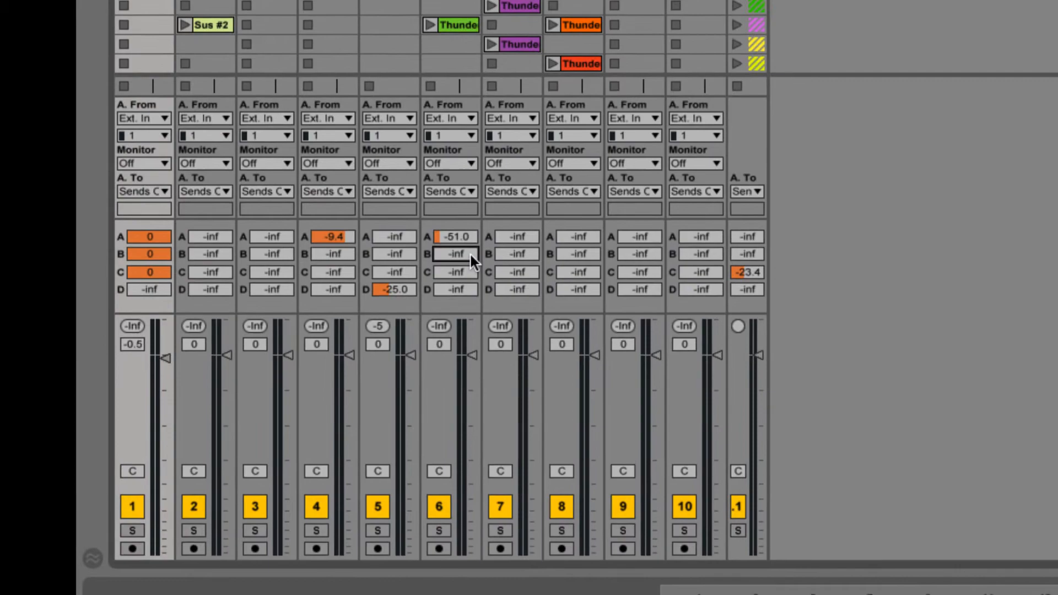
left_click(552, 245)
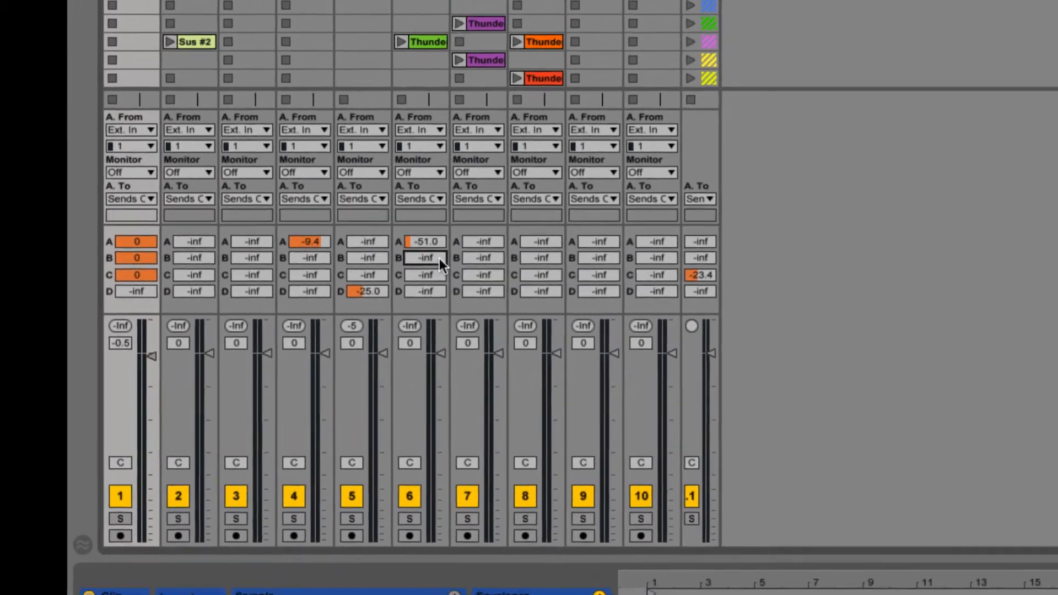
type("-47")
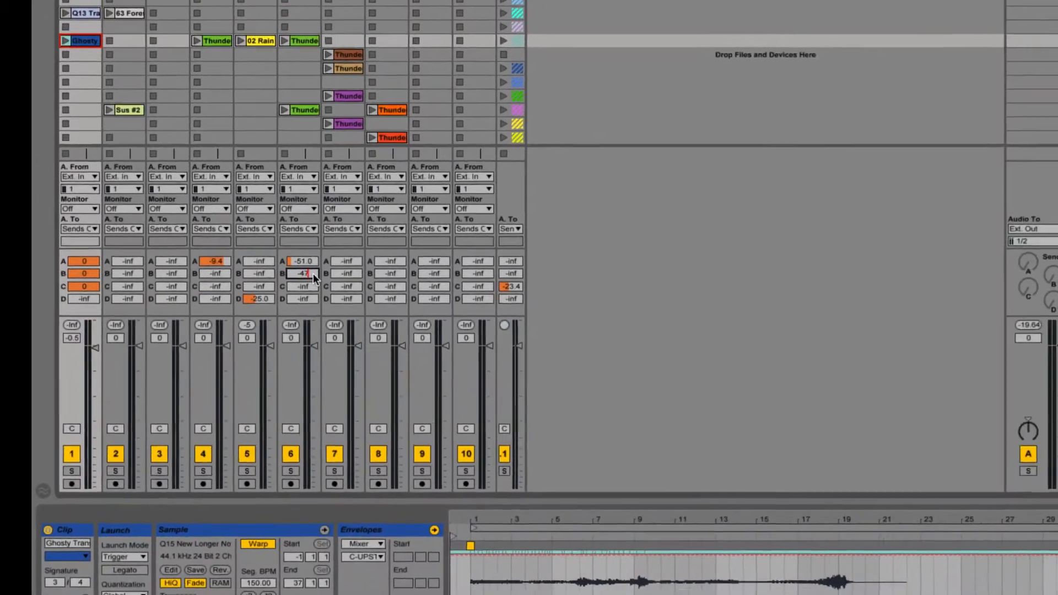
key("Return")
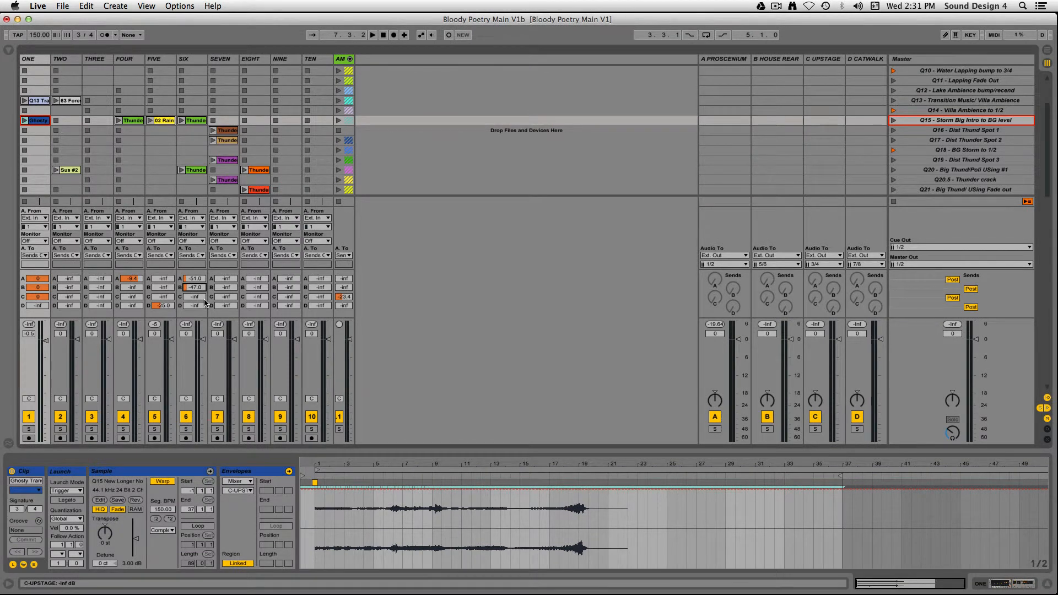
Step: Select the Q15 - Storm Big Intro to BG level scene, and launch the Q4 Top of Show Music/Scene 1 scene
left_click(940, 123)
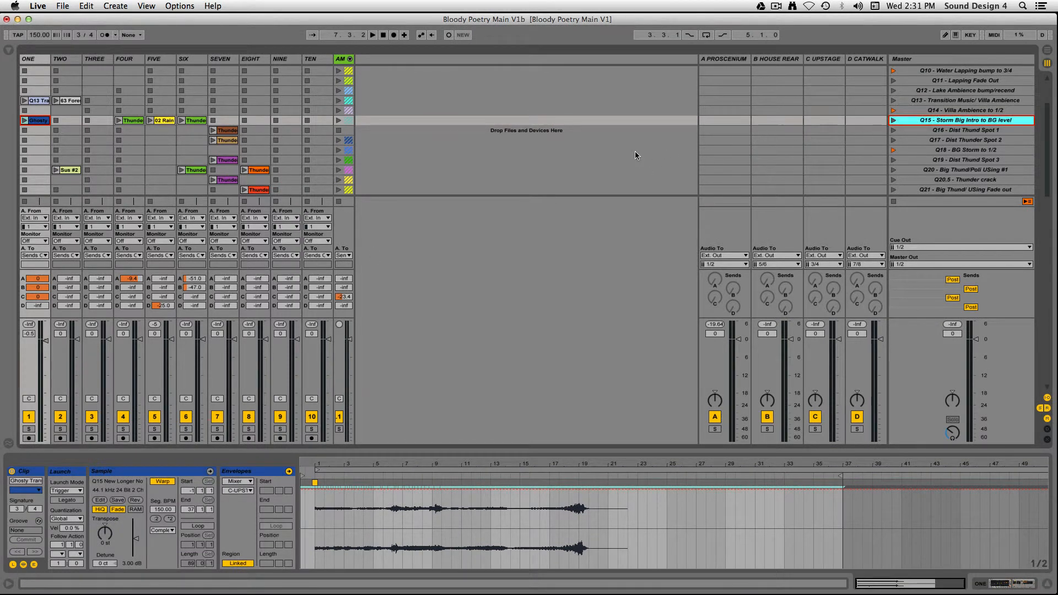
key("Return")
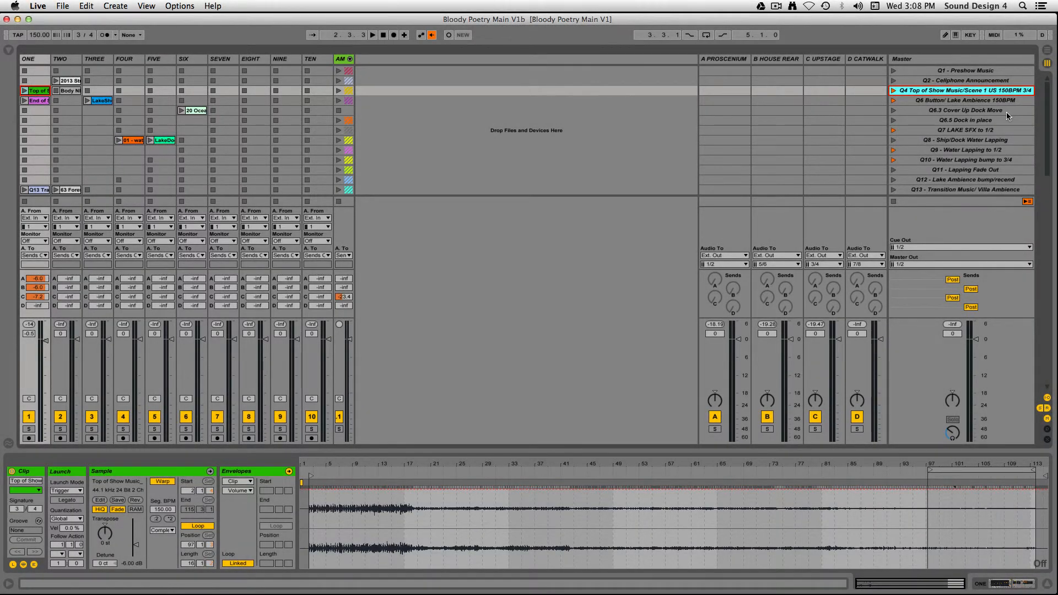
key("Return")
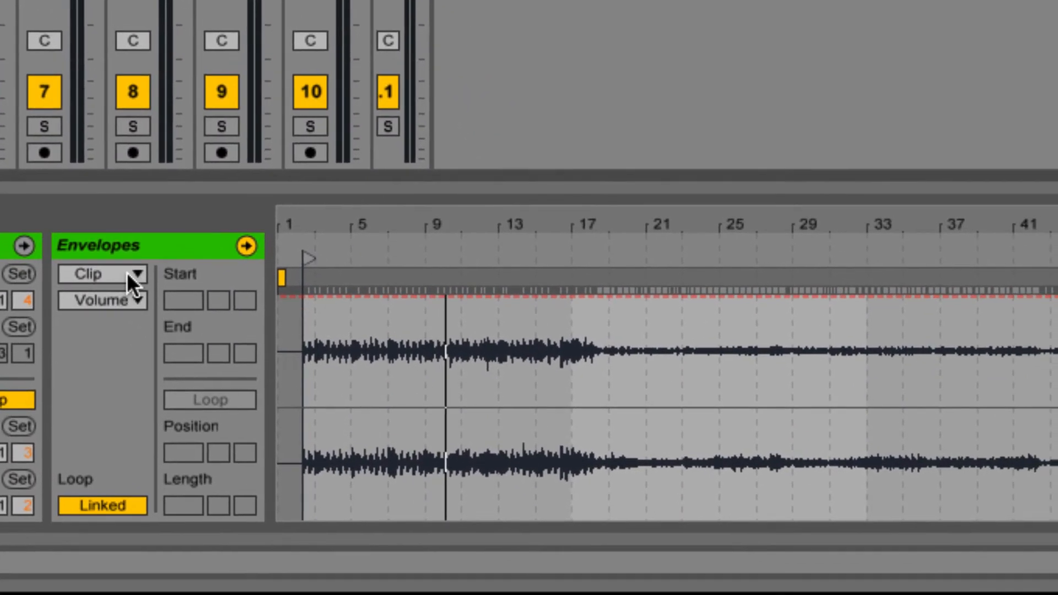
Step: Display the playing Top of Show clip's Mixer envelopes for sends A PROSCENIUM, B HOUSE REAR and C UPSTAGE in turn
left_click(522, 506)
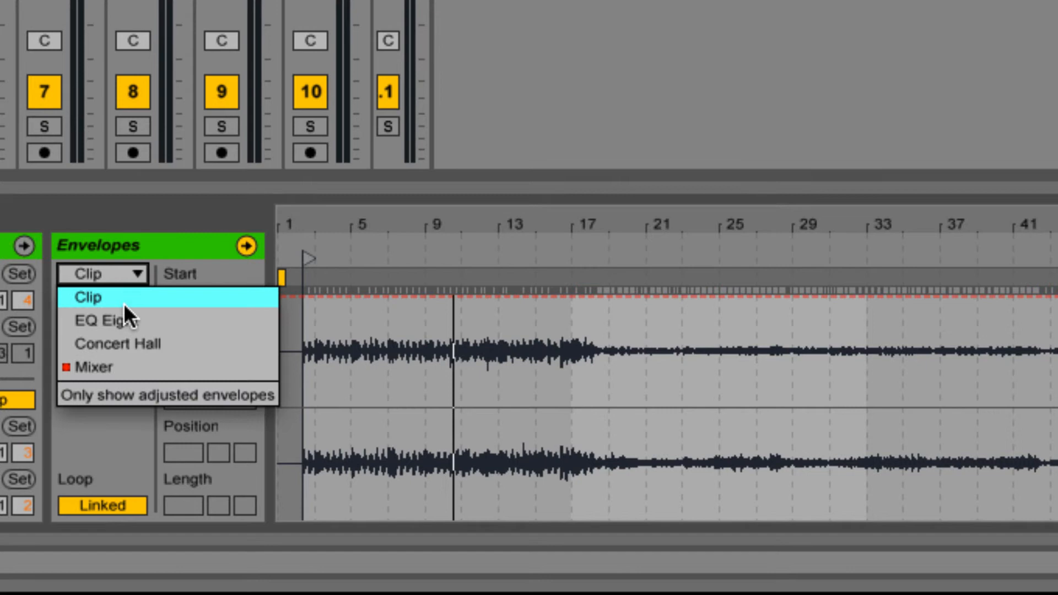
left_click(113, 367)
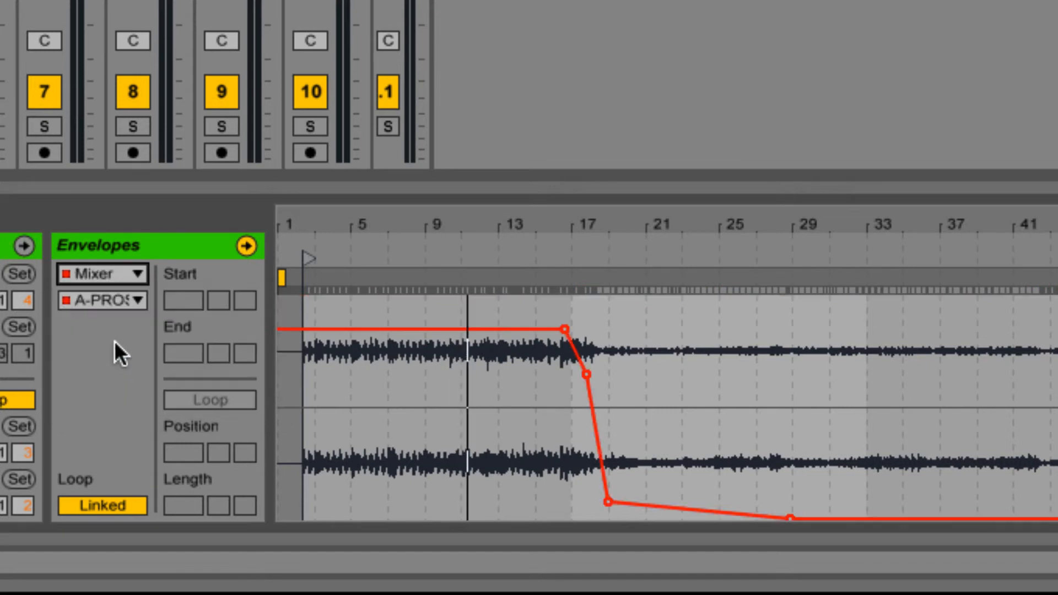
left_click(124, 300)
left_click(130, 438)
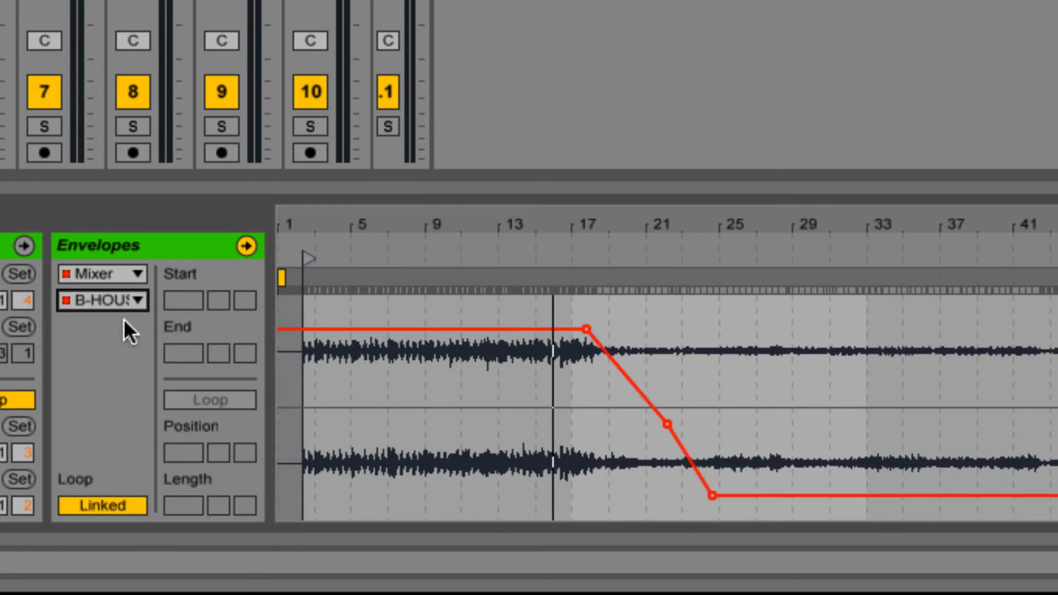
left_click(125, 299)
left_click(142, 463)
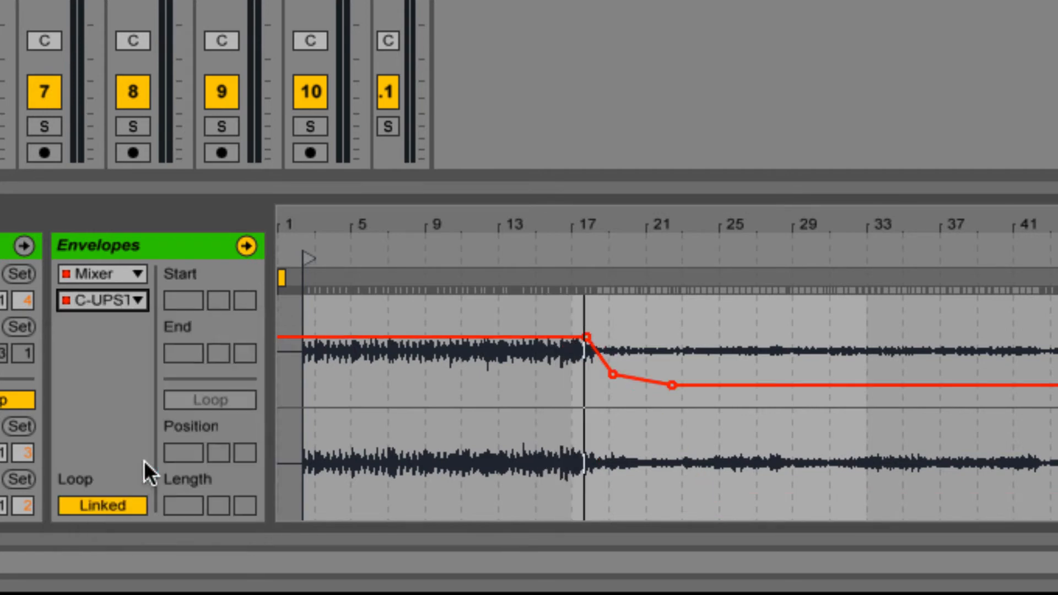